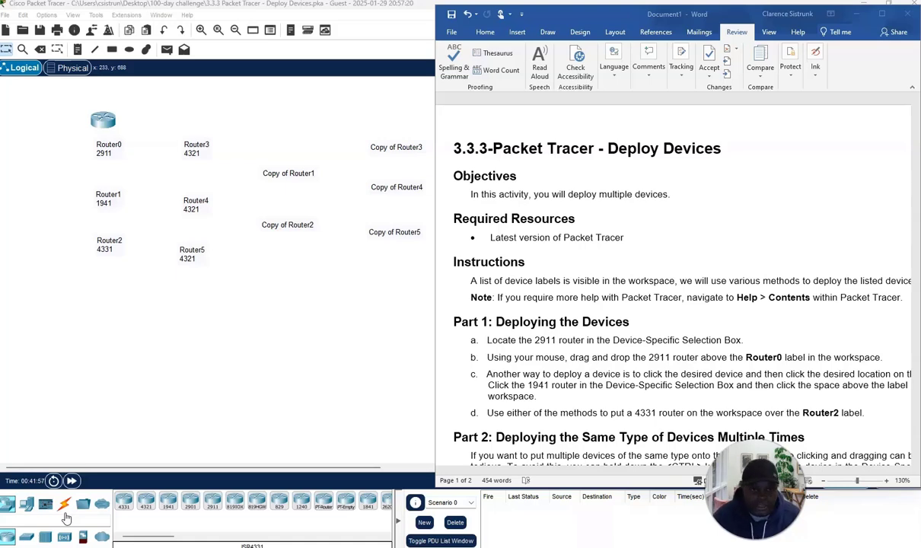
# Show the available connection types and bring up the Deploy Devices activity instructions
pyautogui.click(65, 514)
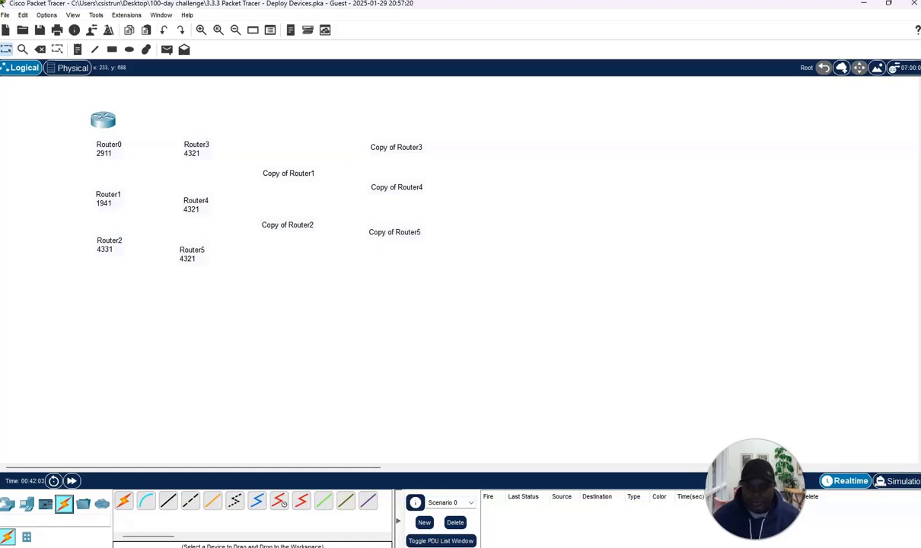
pyautogui.click(709, 519)
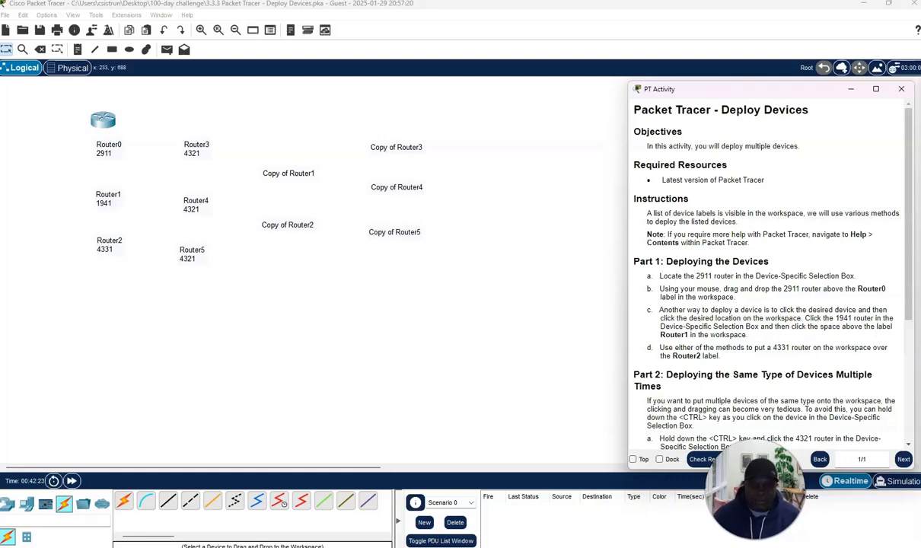
# Switch to Word and highlight "mark (?)" and "Tab key" in yellow in items 1 and 2 of the Cisco commands list
pyautogui.hotkey('alt', 'Tab')
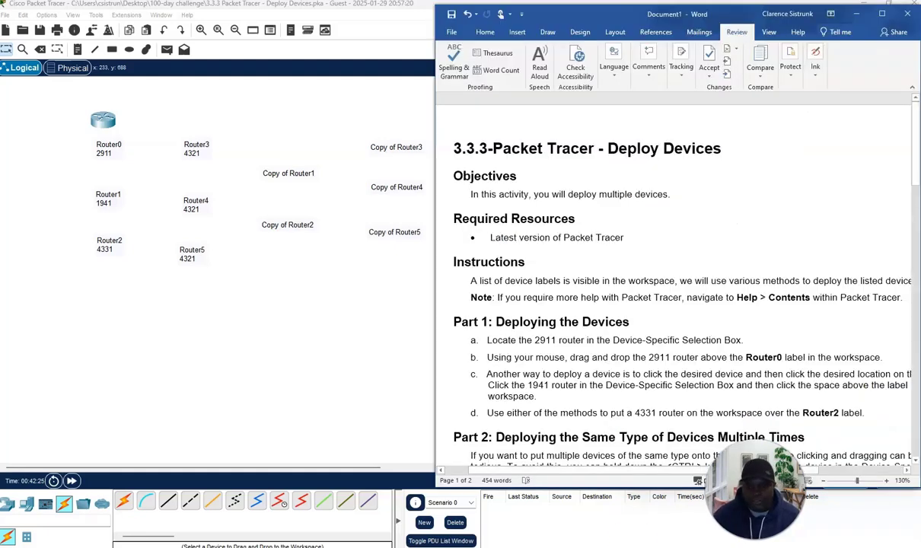
pyautogui.scroll(-10, 709, 275)
pyautogui.scroll(-5, 707, 278)
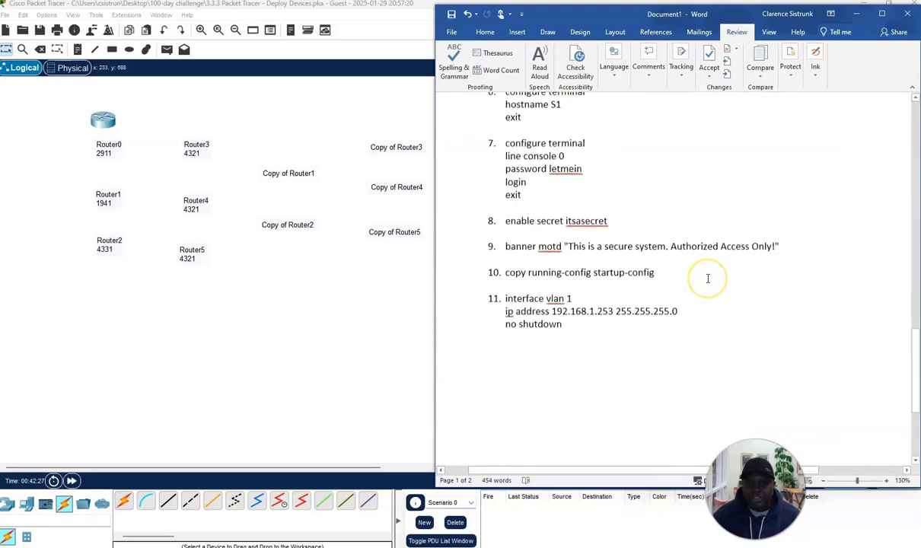
pyautogui.scroll(4, 708, 278)
pyautogui.scroll(-2, 708, 278)
pyautogui.scroll(1, 708, 278)
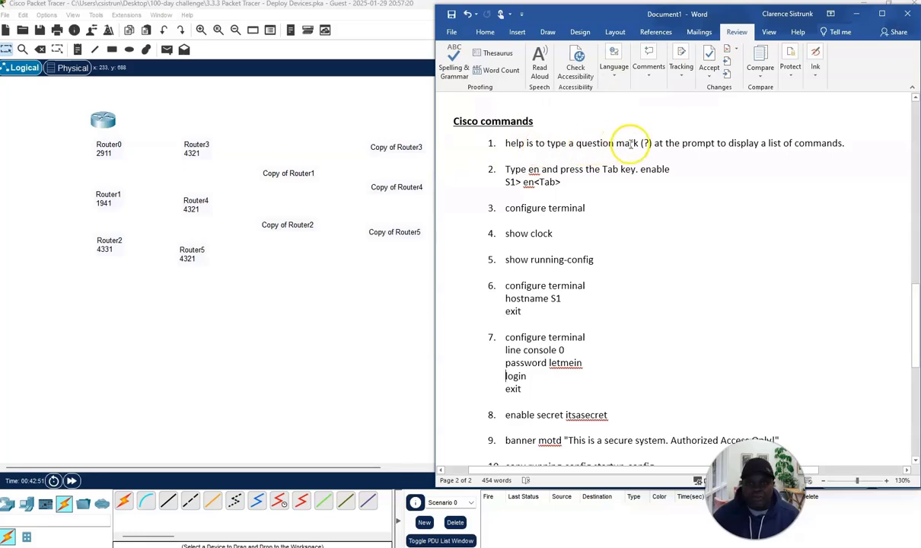
pyautogui.moveTo(630, 143); pyautogui.dragTo(654, 149)
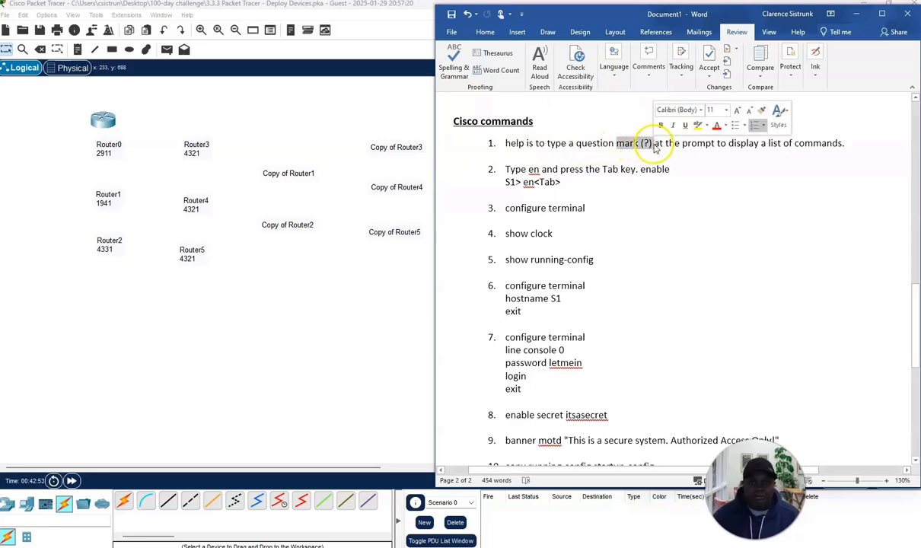
pyautogui.click(485, 32)
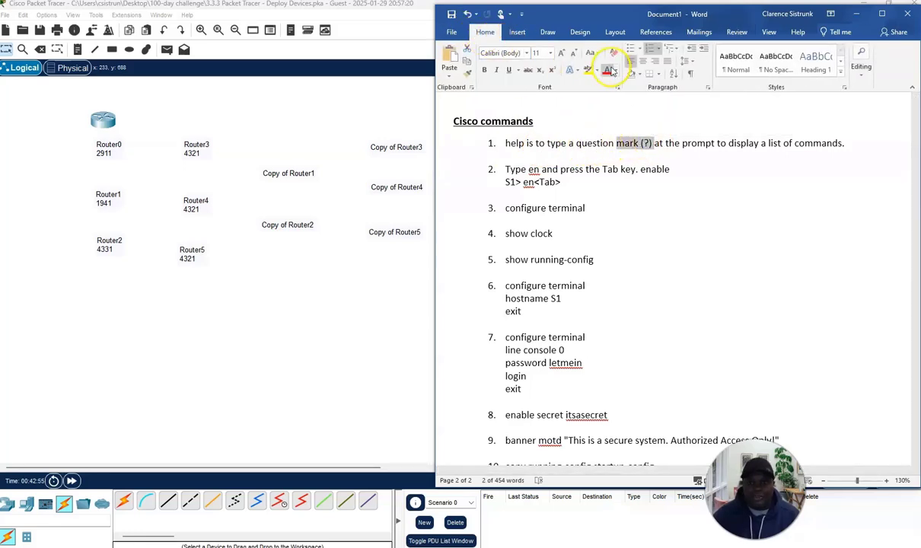
pyautogui.click(587, 70)
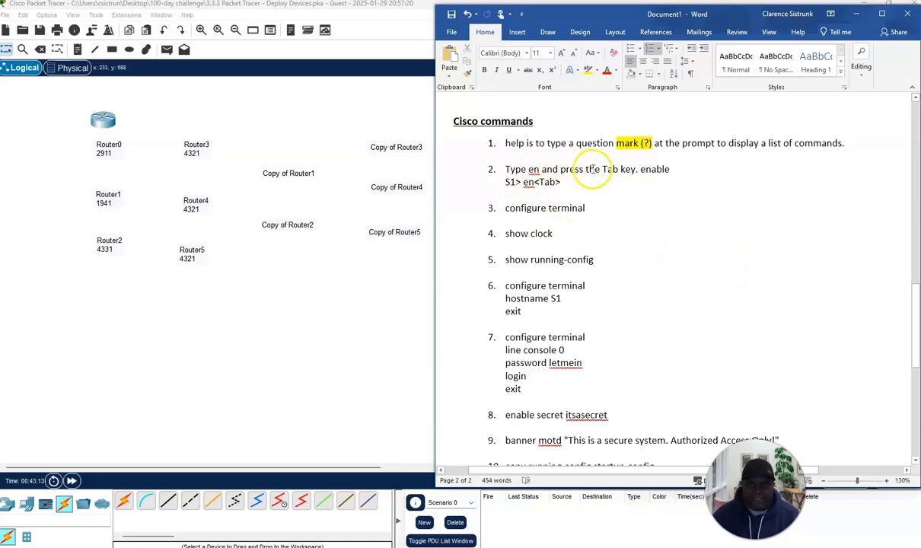
pyautogui.moveTo(601, 169); pyautogui.dragTo(636, 169)
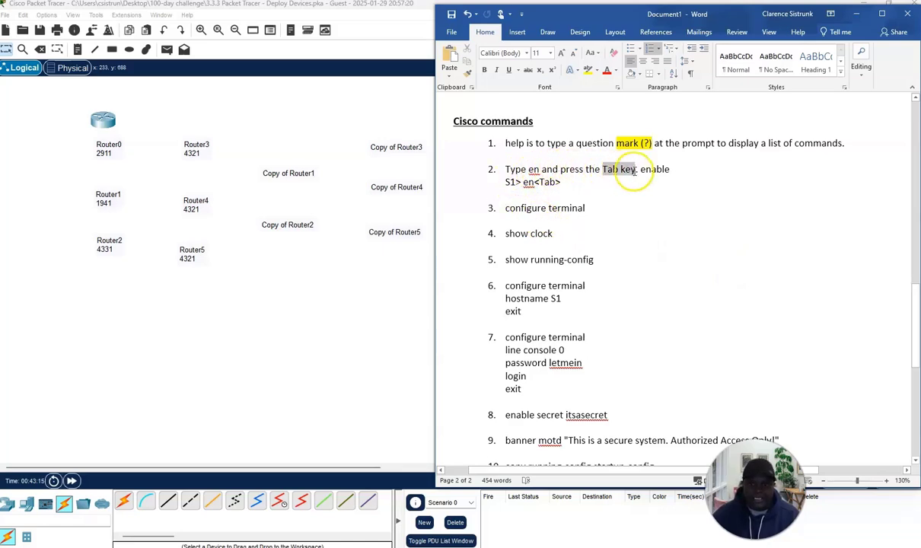
pyautogui.click(588, 70)
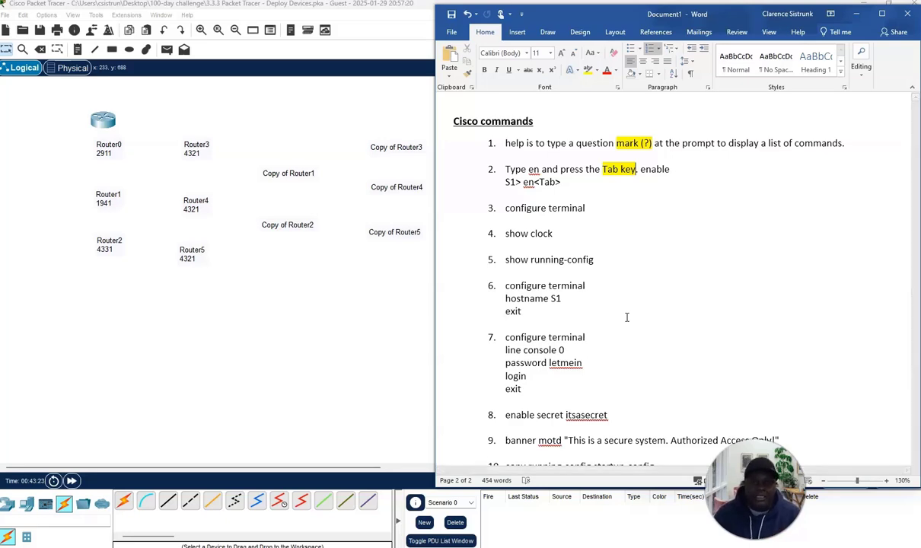
# Highlight items 3 to 5 of the Cisco commands in yellow: configure terminal, show clock and show running-config
pyautogui.moveTo(476, 208); pyautogui.dragTo(589, 212)
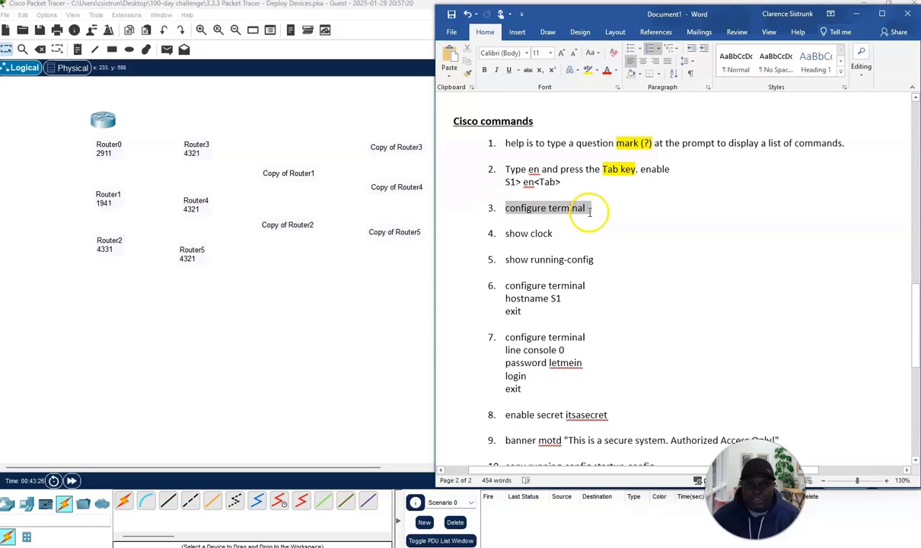
pyautogui.click(588, 70)
pyautogui.click(588, 221)
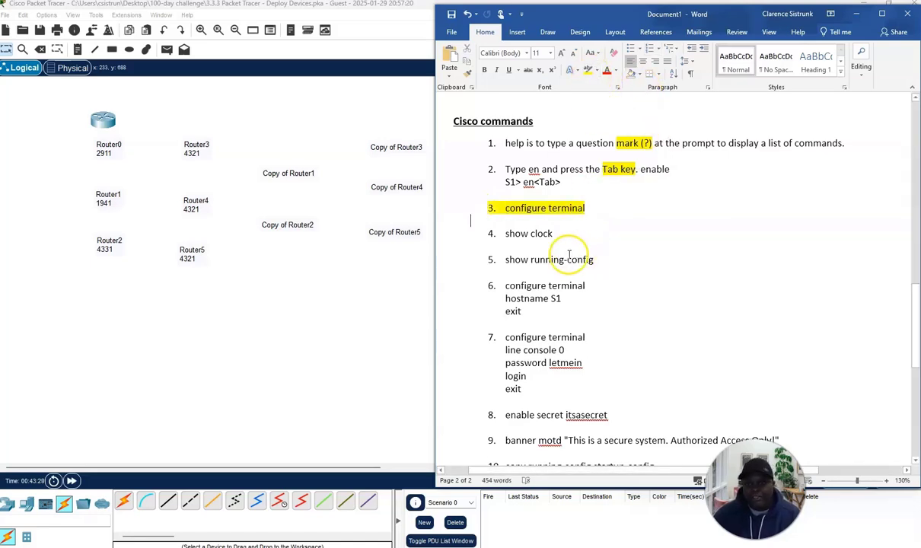
pyautogui.moveTo(502, 235); pyautogui.dragTo(554, 237)
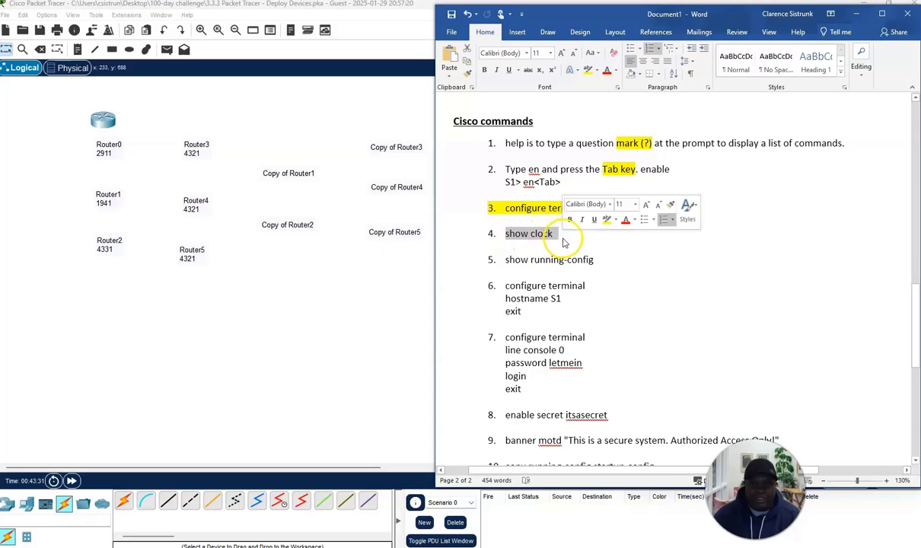
pyautogui.click(588, 70)
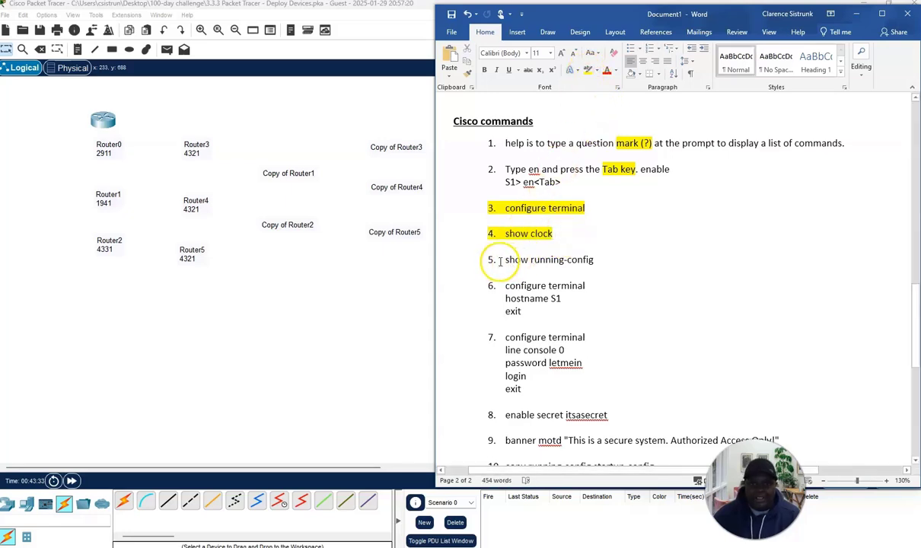
pyautogui.moveTo(510, 260); pyautogui.dragTo(582, 260)
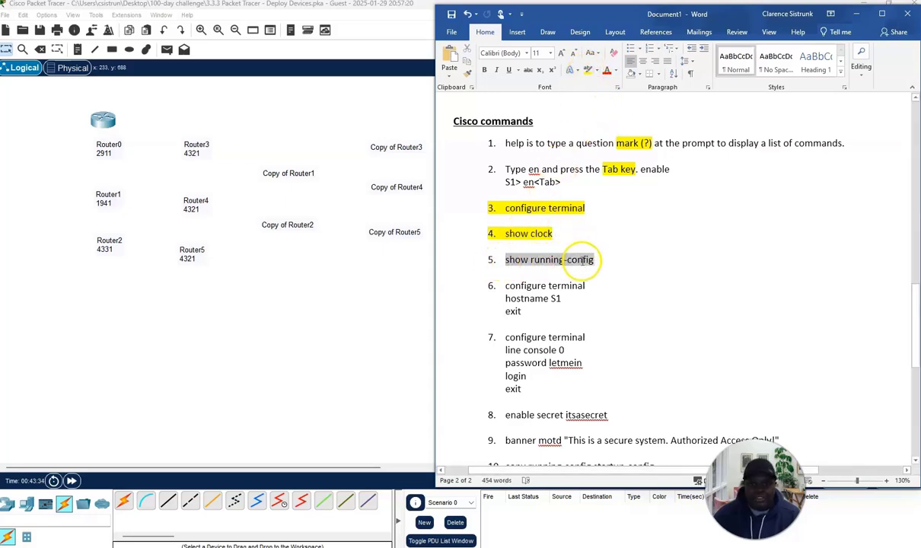
pyautogui.click(591, 70)
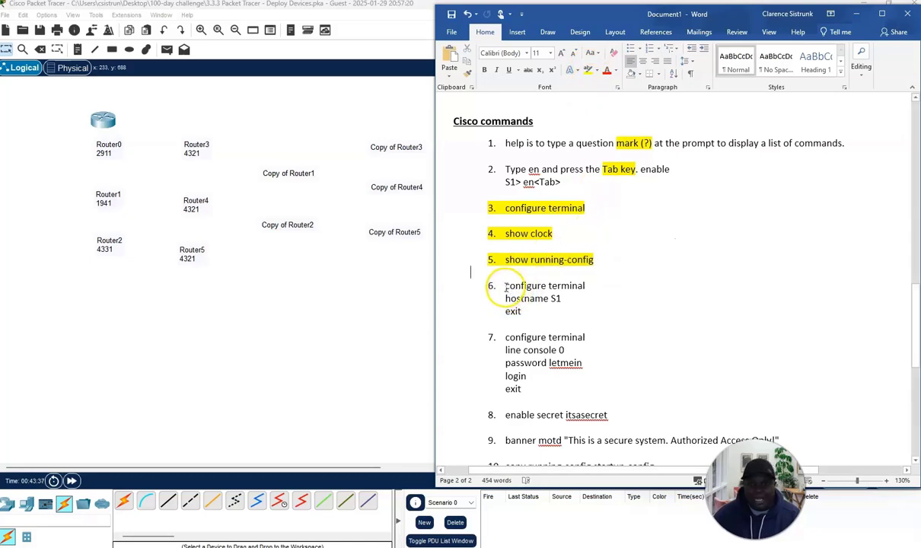
# Highlight items 6 and 7 in yellow, covering the hostname S1 commands and the line console 0 login commands
pyautogui.moveTo(504, 285); pyautogui.dragTo(524, 311)
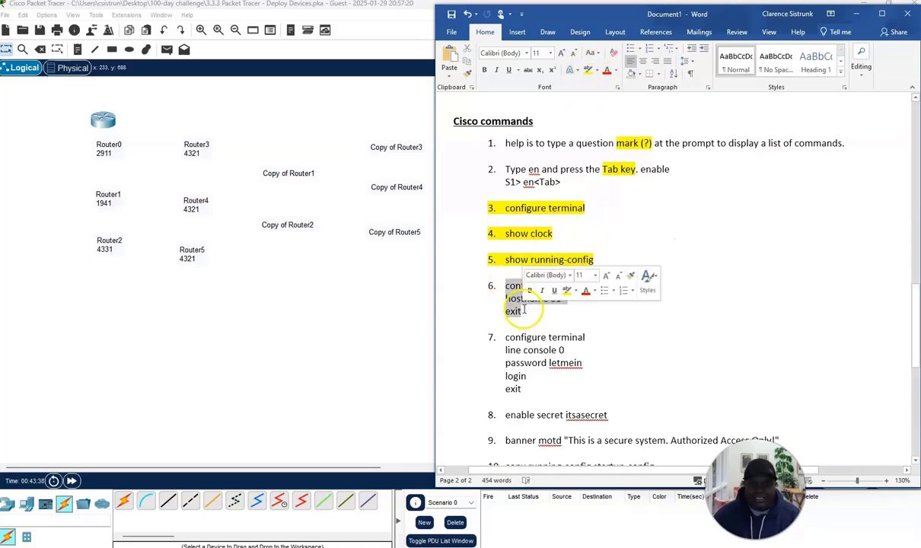
pyautogui.click(592, 70)
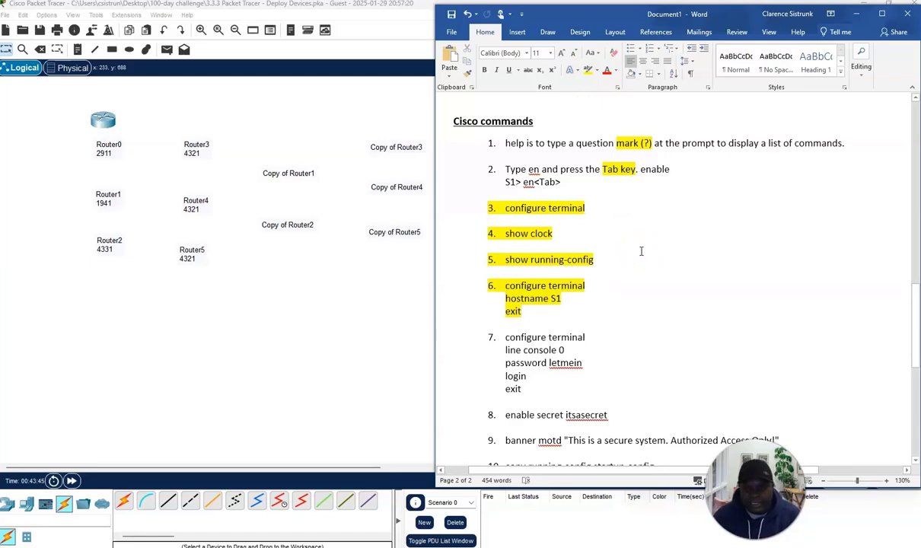
pyautogui.click(636, 261)
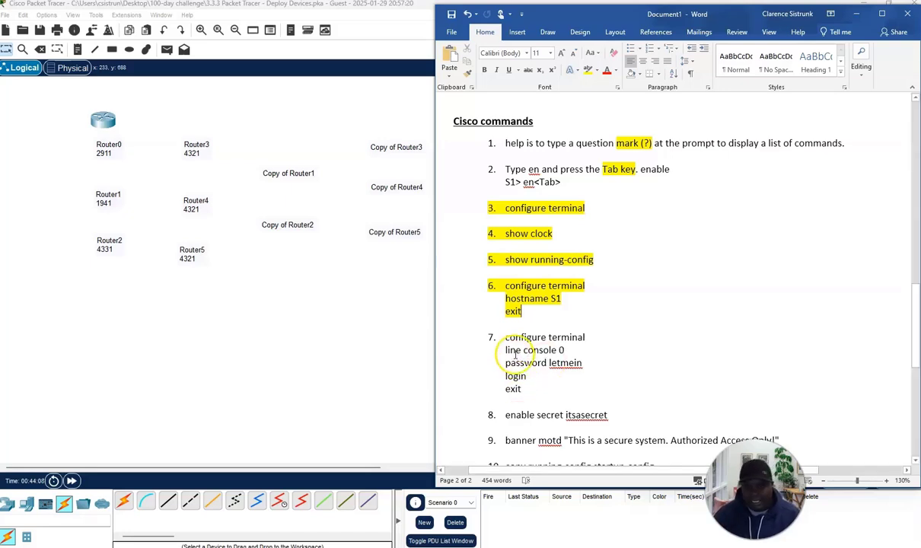
pyautogui.moveTo(504, 336); pyautogui.dragTo(545, 390)
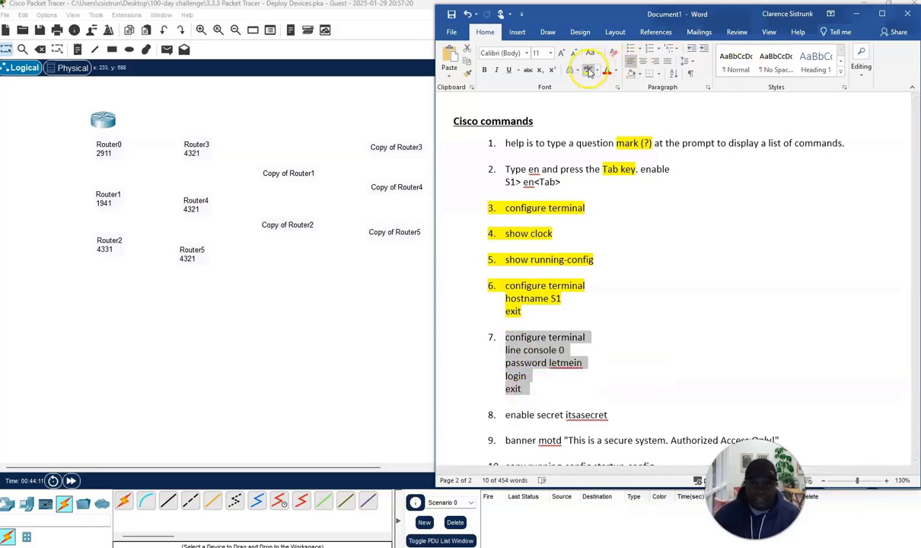
pyautogui.click(588, 70)
pyautogui.press('Right')
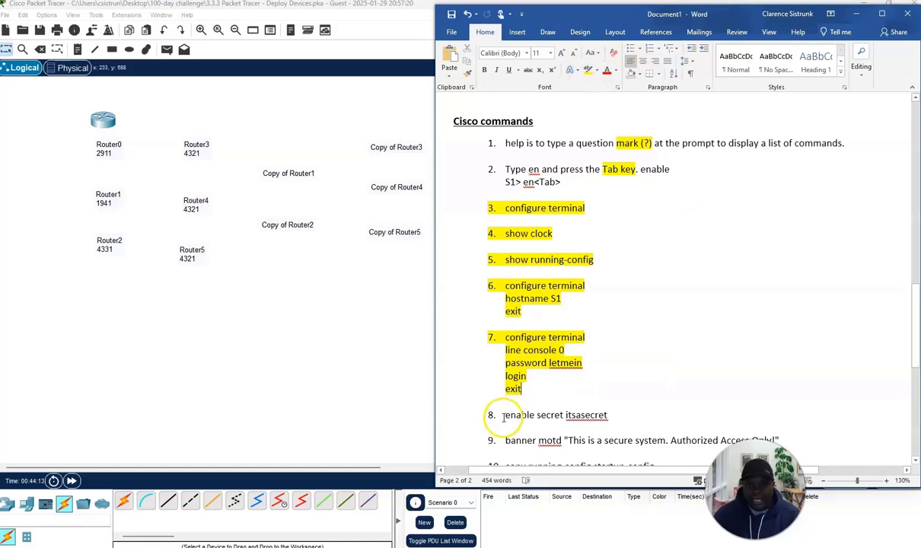
# Highlight items 8 and 9 in yellow, the enable secret command and the banner motd command
pyautogui.moveTo(503, 414); pyautogui.dragTo(608, 416)
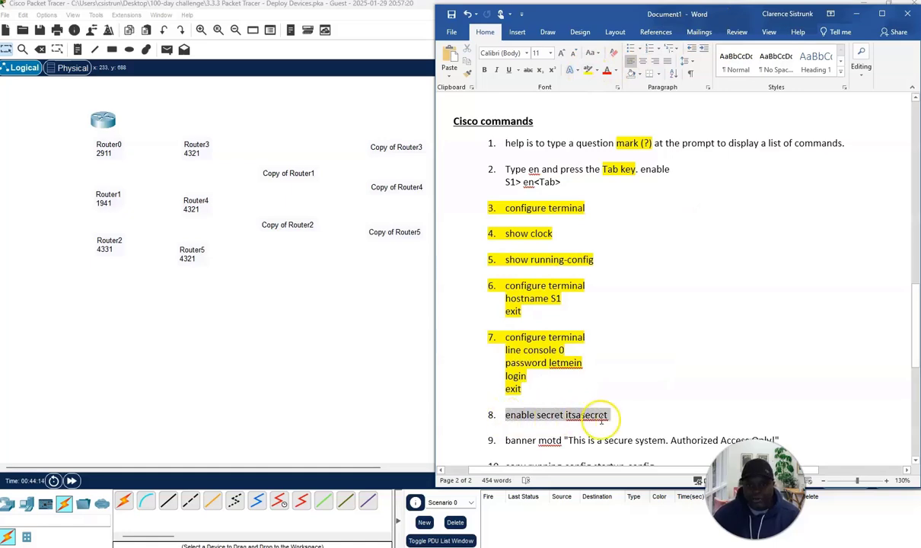
pyautogui.click(588, 70)
pyautogui.press('Right')
pyautogui.scroll(-3, 767, 275)
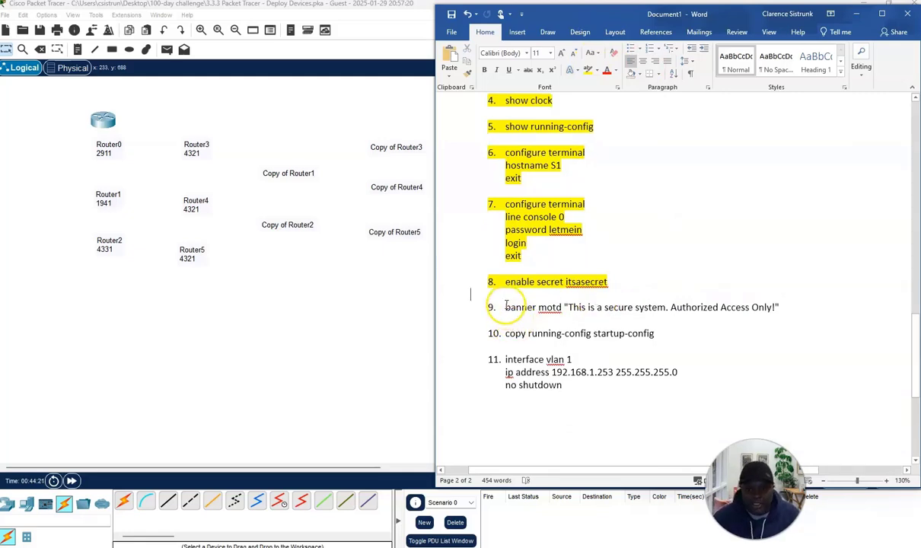
pyautogui.moveTo(506, 304); pyautogui.dragTo(782, 307)
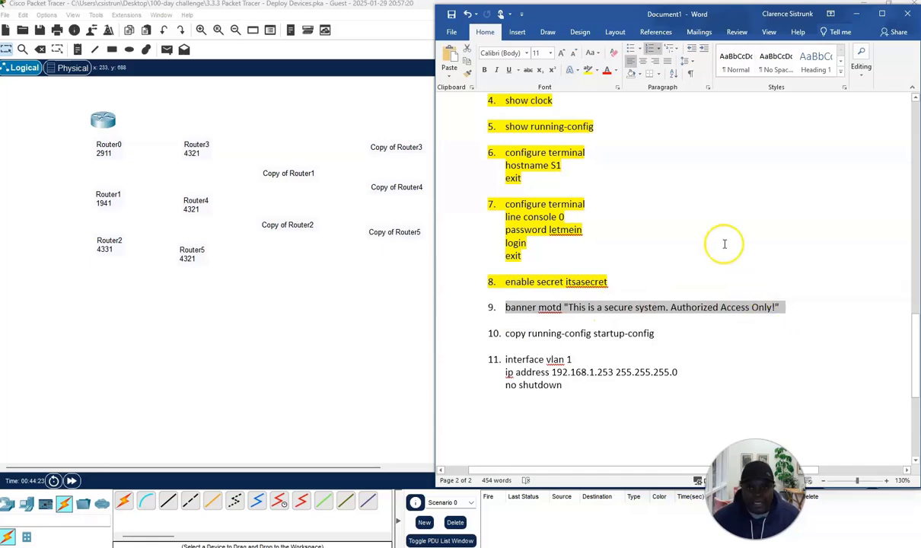
pyautogui.click(588, 70)
pyautogui.click(516, 299)
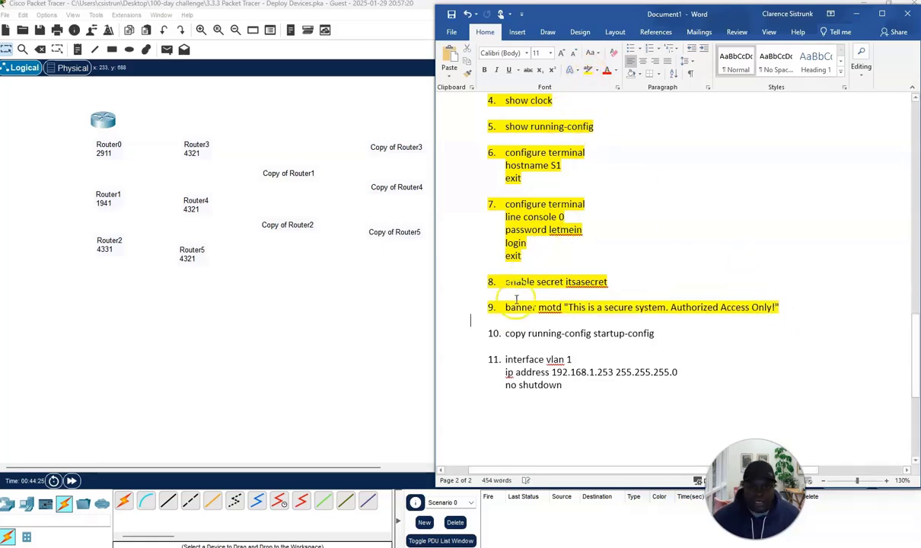
# Highlight item 10, copy running-config startup-config, and all three lines of item 11, the interface vlan 1 commands, in yellow
pyautogui.moveTo(505, 333); pyautogui.dragTo(661, 322)
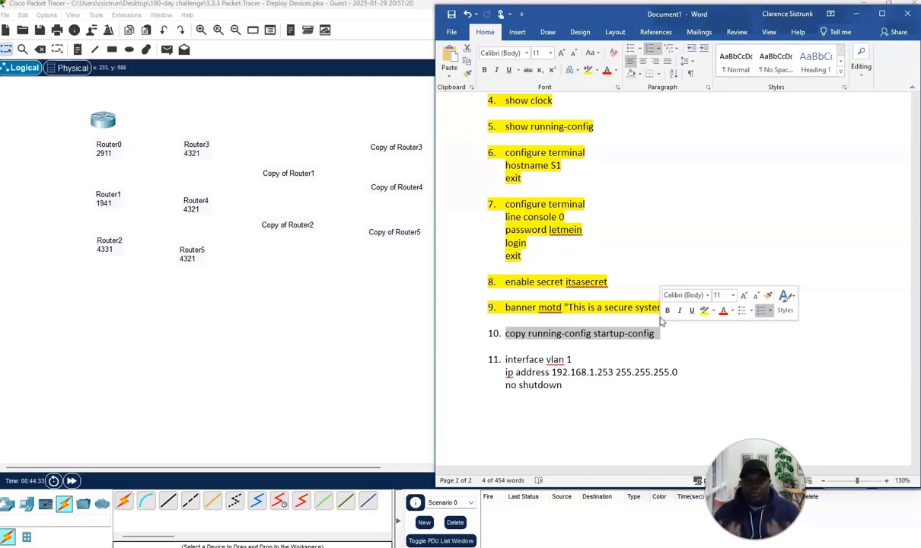
pyautogui.click(588, 70)
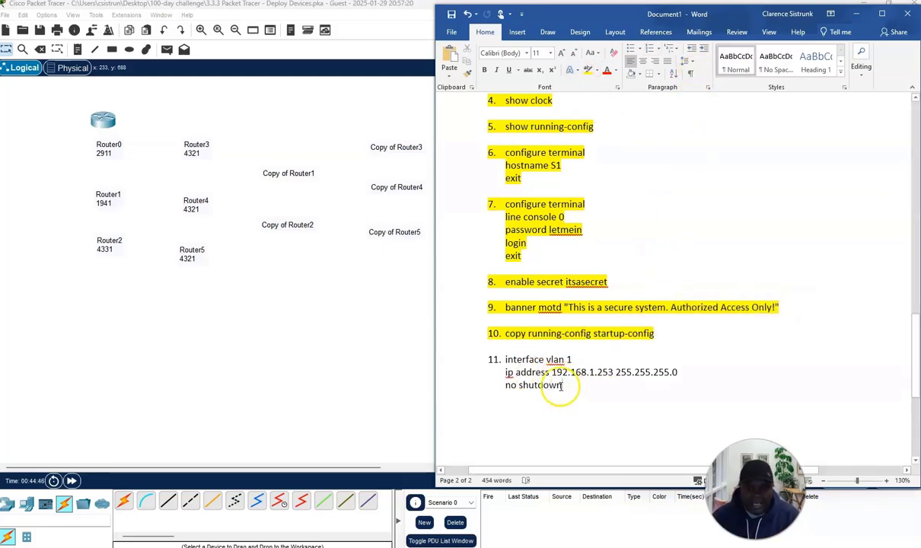
pyautogui.moveTo(562, 385); pyautogui.dragTo(495, 361)
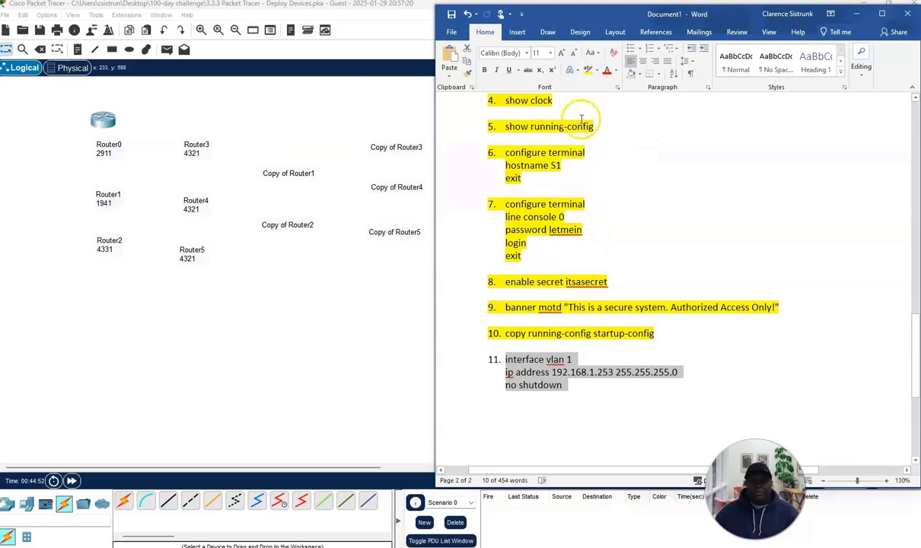
pyautogui.click(587, 69)
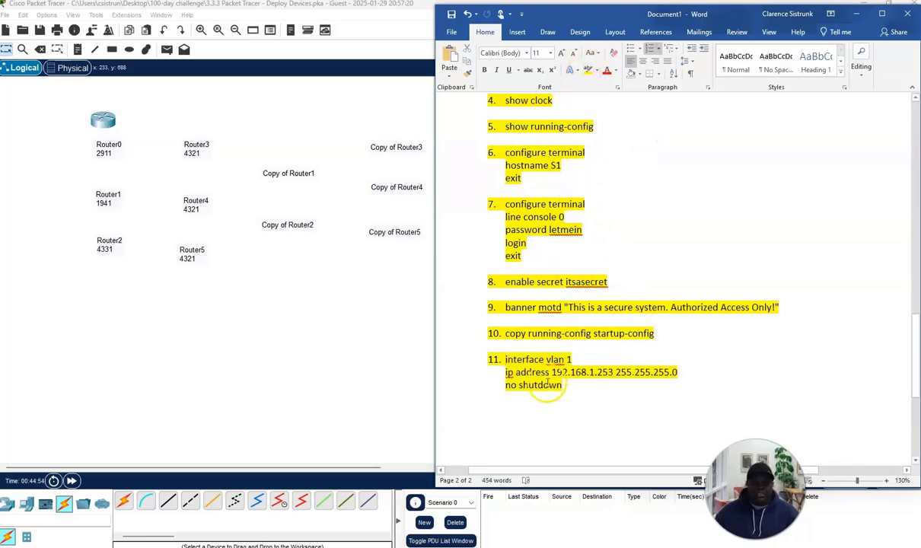
# Review the document, switch back to Packet Tracer, and inspect Router0's physical device view
pyautogui.scroll(5, 579, 380)
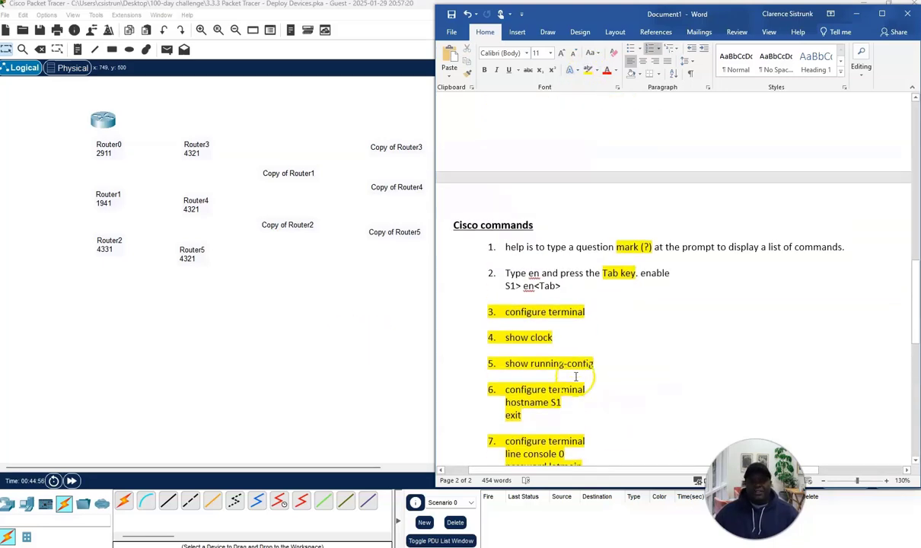
pyautogui.scroll(-5, 574, 372)
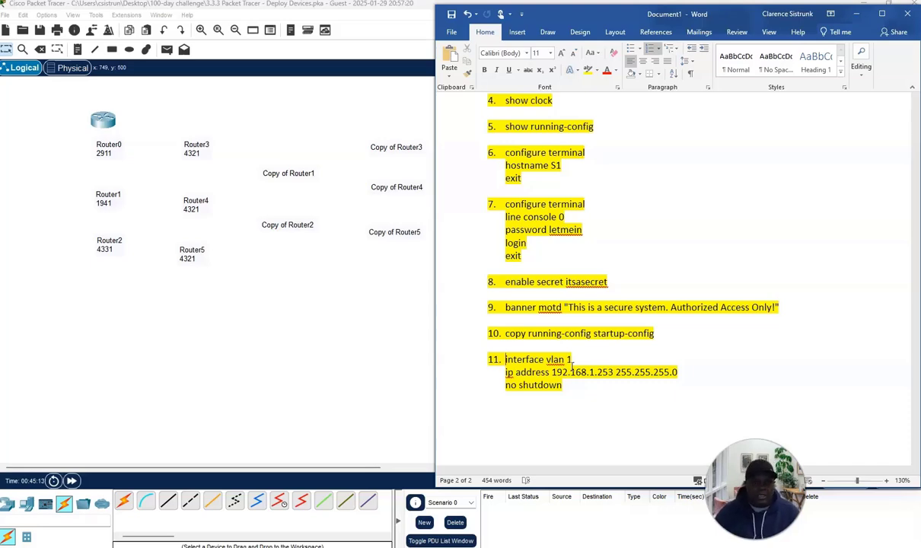
pyautogui.scroll(15, 548, 350)
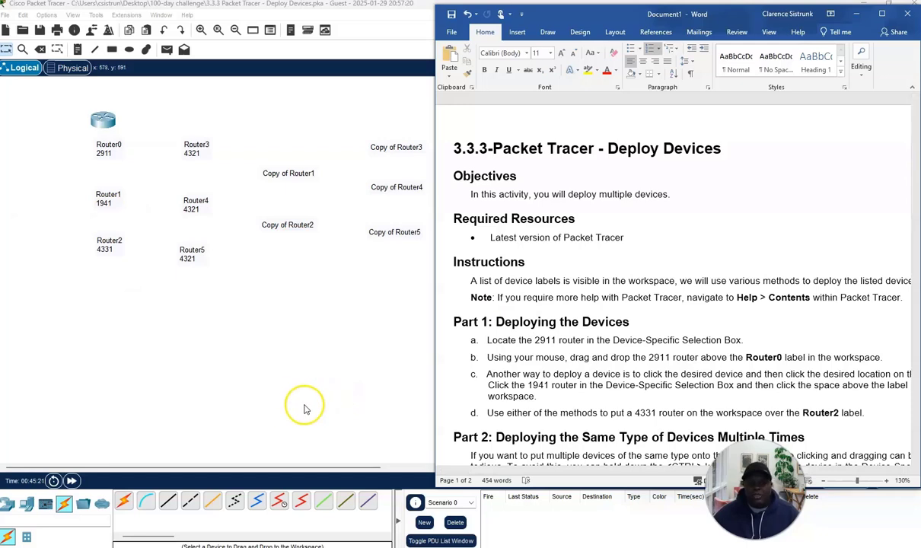
pyautogui.click(156, 314)
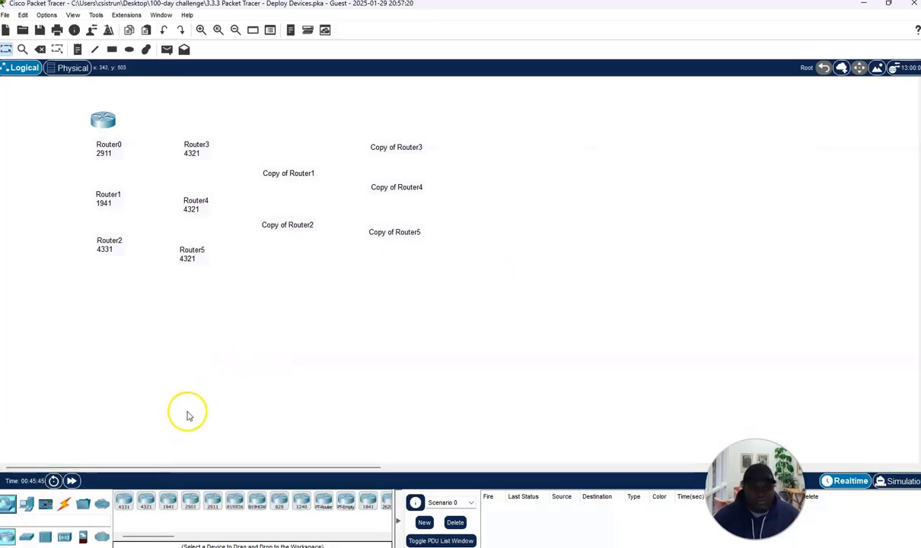
pyautogui.click(104, 119)
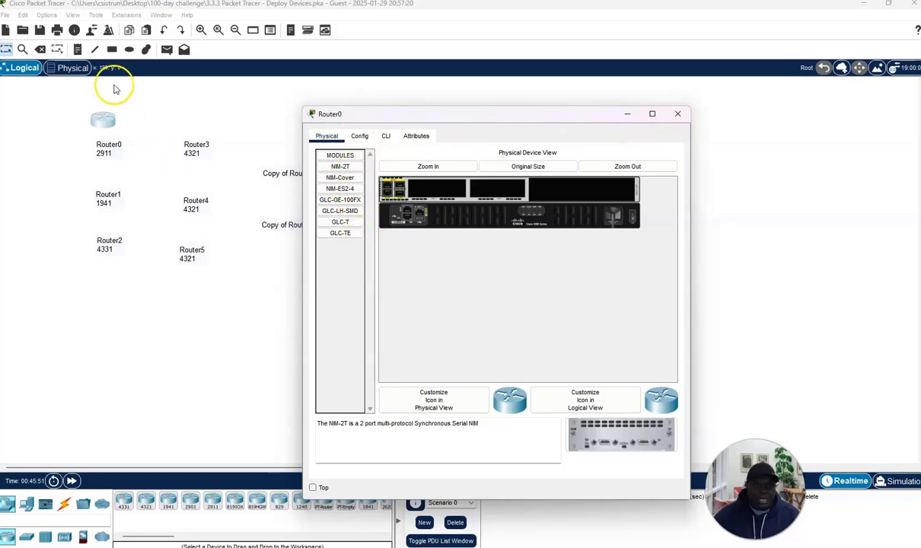
pyautogui.click(677, 113)
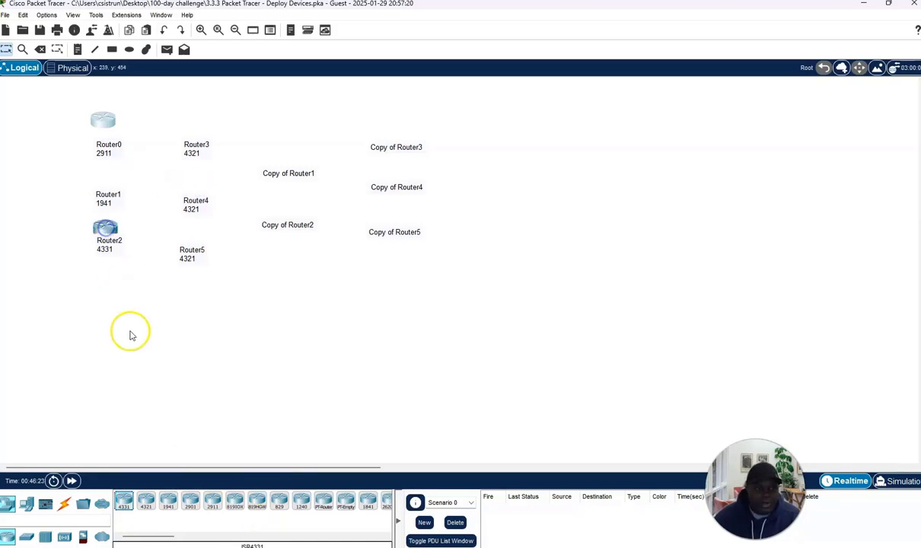
# Move the Router2 4331 label just below its router and place a 1941 router above the Router1 label
pyautogui.moveTo(114, 250); pyautogui.dragTo(109, 257)
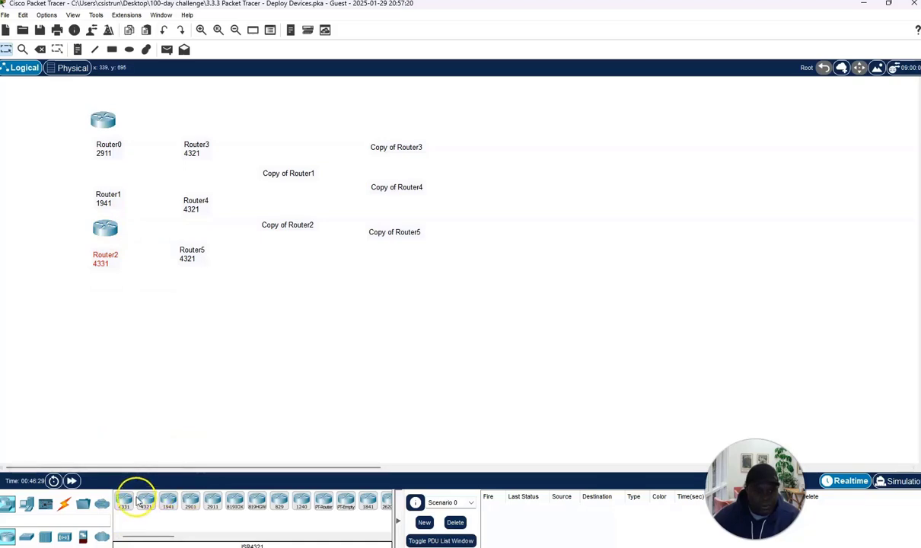
pyautogui.moveTo(141, 537); pyautogui.dragTo(134, 534)
pyautogui.click(168, 498)
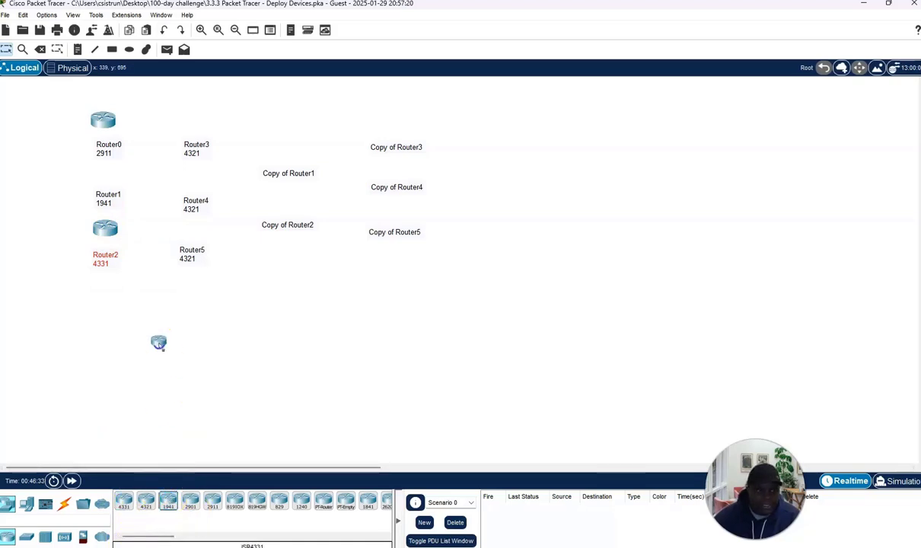
pyautogui.click(111, 176)
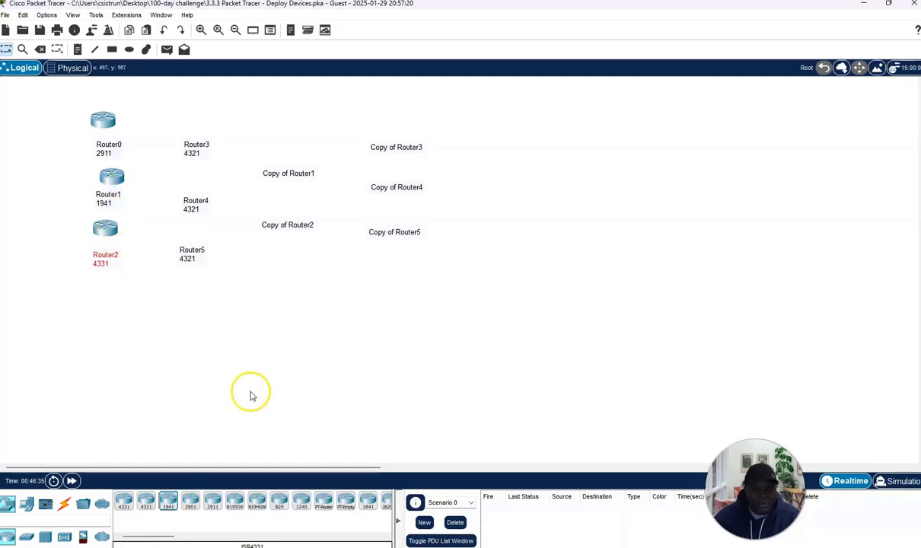
# Place one 4321 router above the Router3 label and another above the Router4 label
pyautogui.click(192, 488)
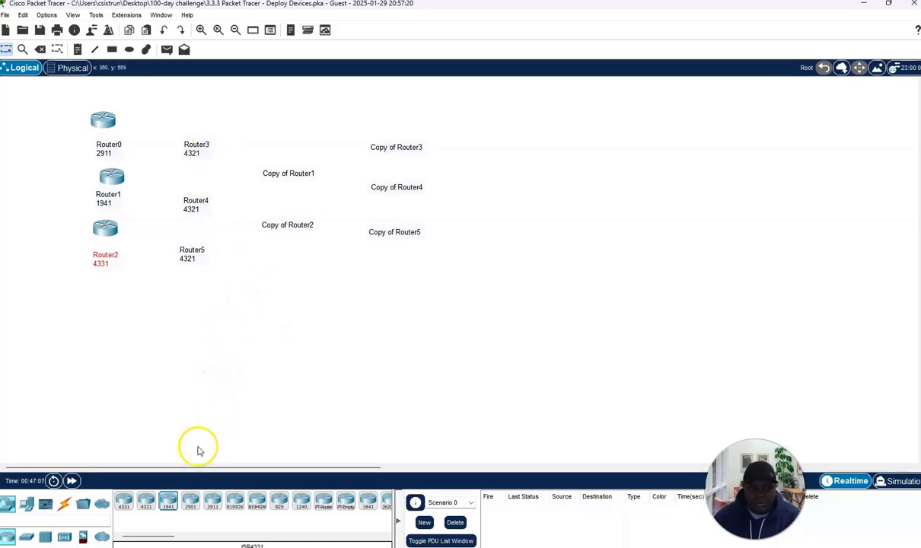
pyautogui.moveTo(147, 499); pyautogui.dragTo(196, 122)
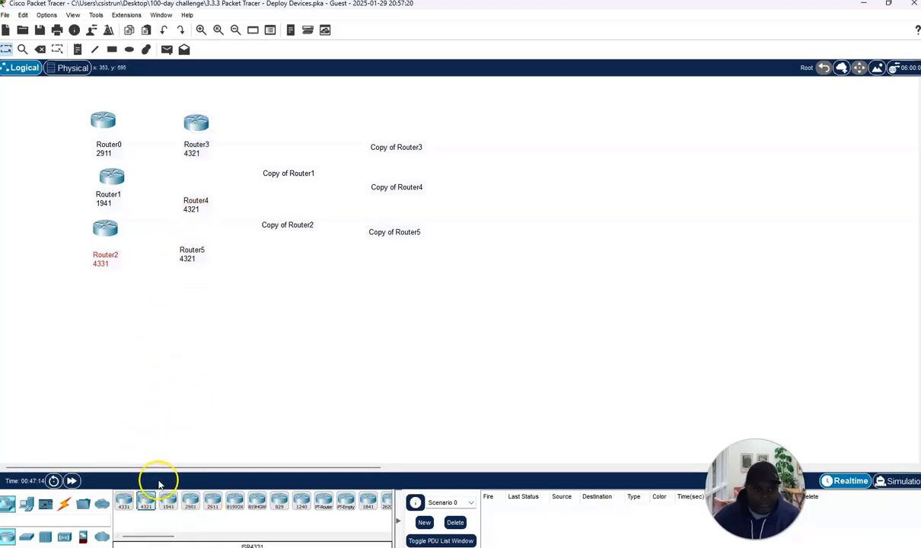
pyautogui.moveTo(146, 495); pyautogui.dragTo(196, 174)
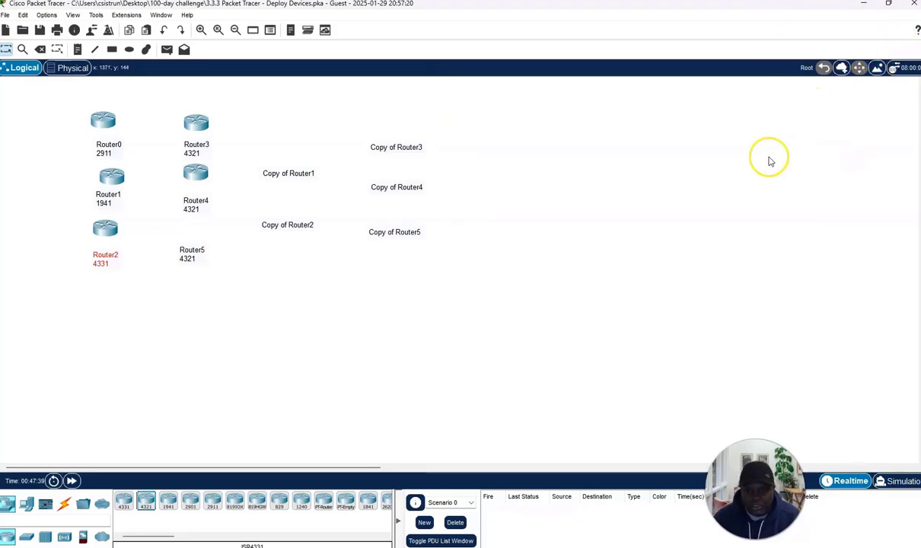
# Switch to the Word document with the activity instructions and review the highlighted Cisco commands list through item 11
pyautogui.moveTo(682, 547)
pyautogui.click(683, 498)
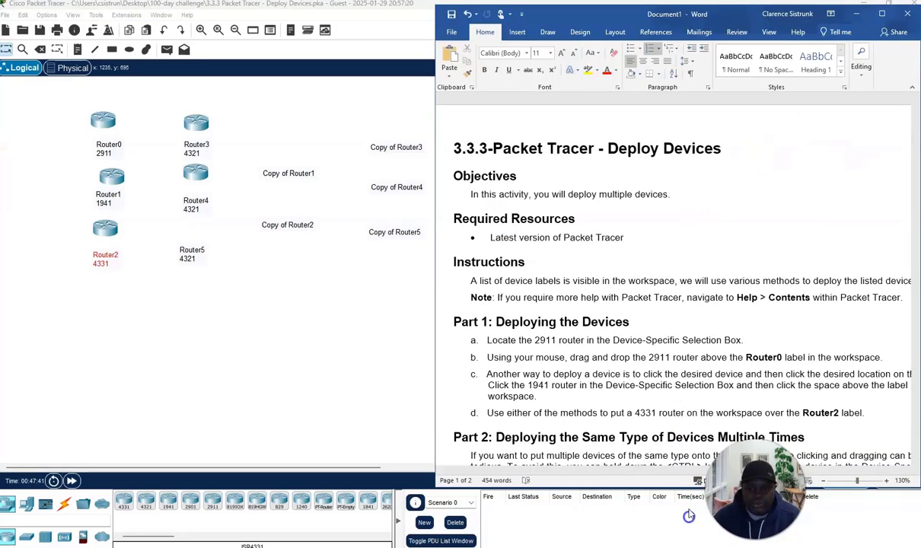
pyautogui.scroll(-15, 582, 285)
pyautogui.scroll(5, 570, 262)
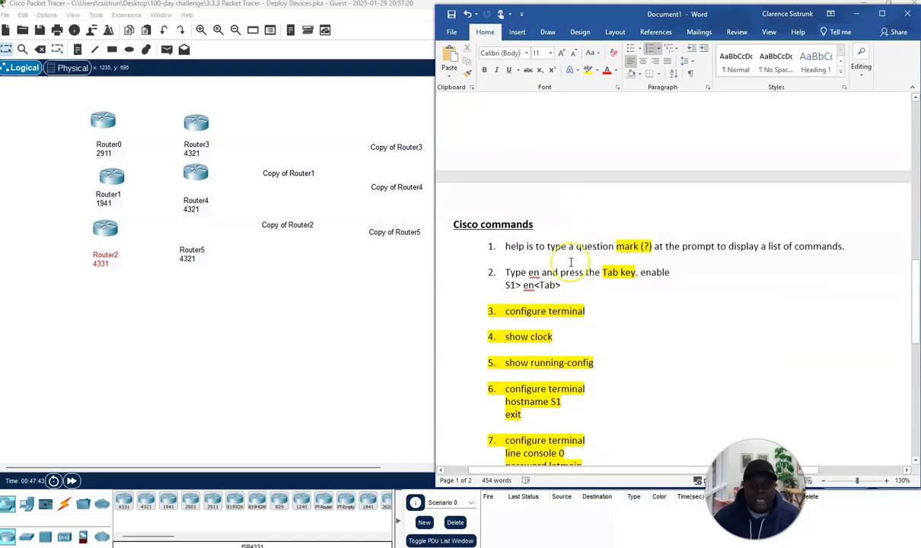
pyautogui.scroll(-8, 569, 262)
pyautogui.scroll(6, 569, 262)
pyautogui.scroll(-7, 569, 262)
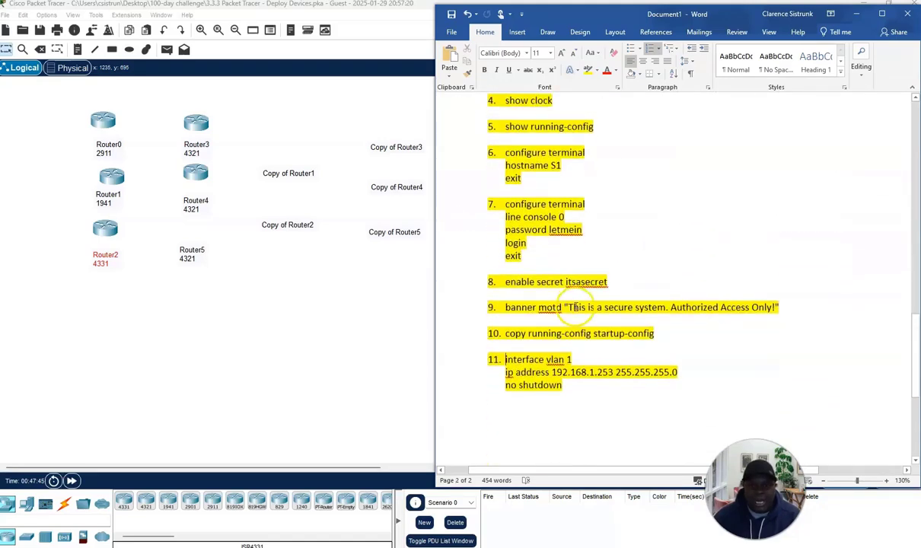
pyautogui.scroll(1, 915, 337)
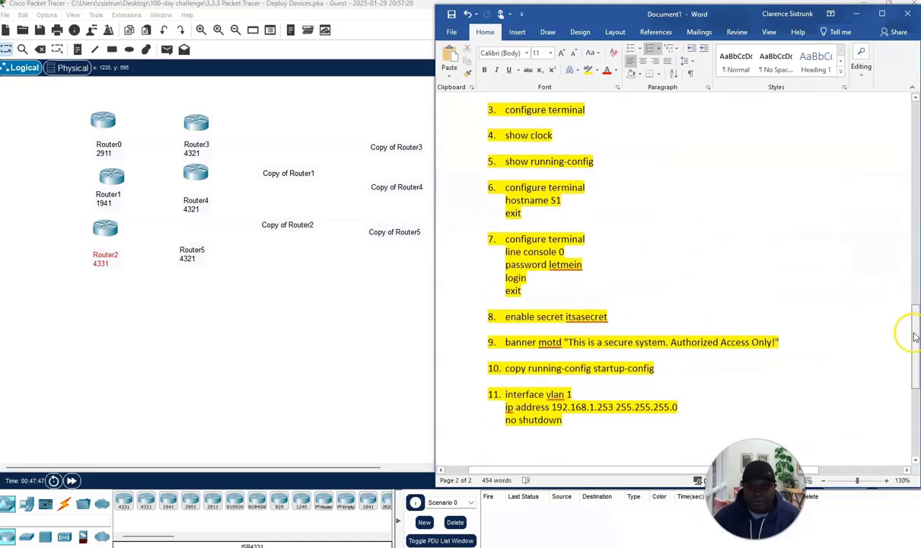
pyautogui.scroll(1, 915, 337)
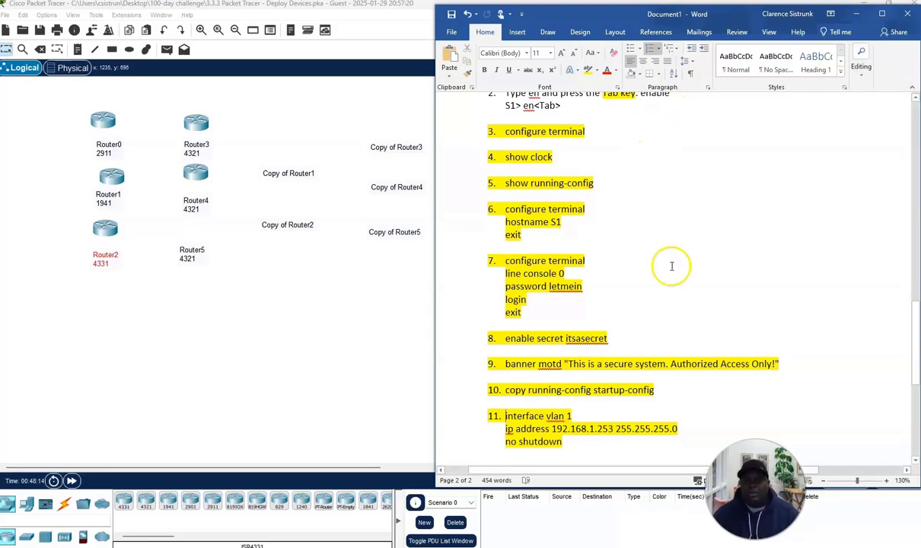
pyautogui.scroll(3, 691, 289)
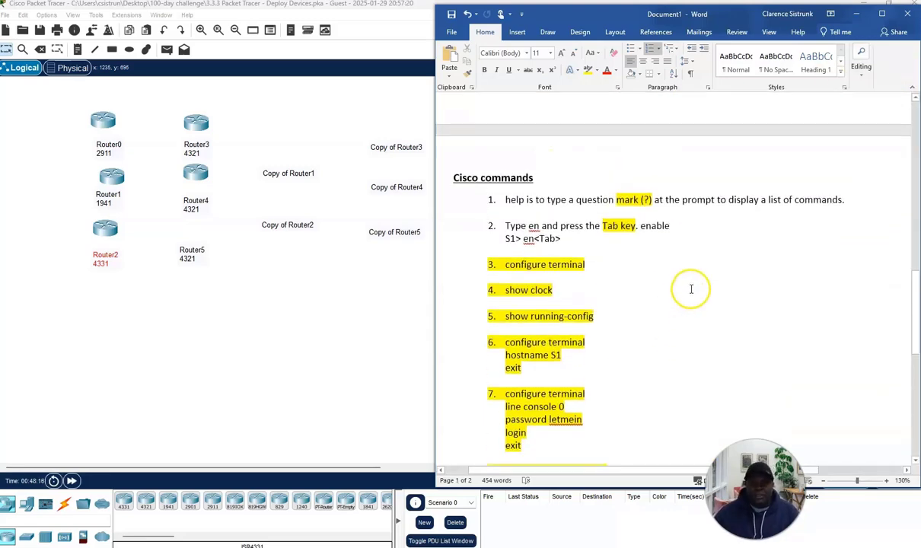
pyautogui.scroll(-3, 691, 289)
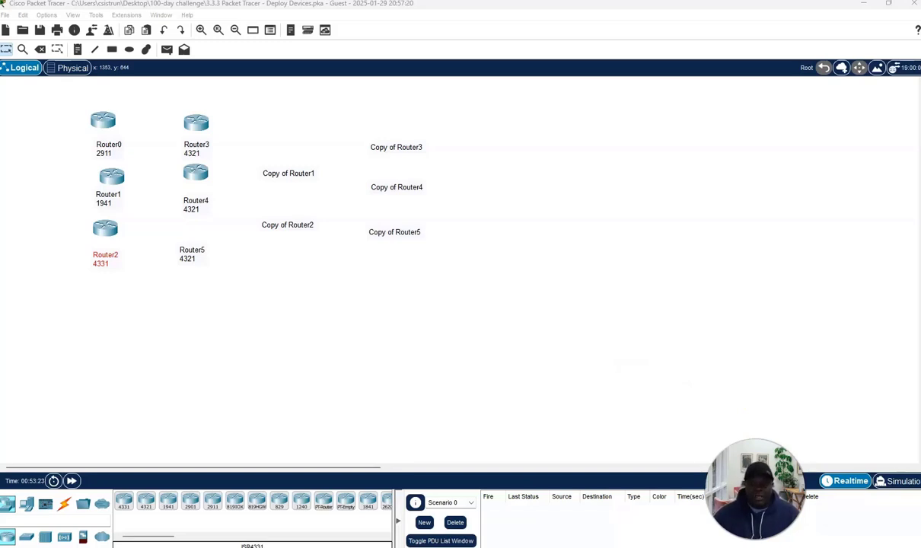
# Open the Networking Essentials 2.0 Skills Assessment document, review its topology, objectives, configuration tasks and cleanup part, and minimize it
pyautogui.moveTo(684, 543)
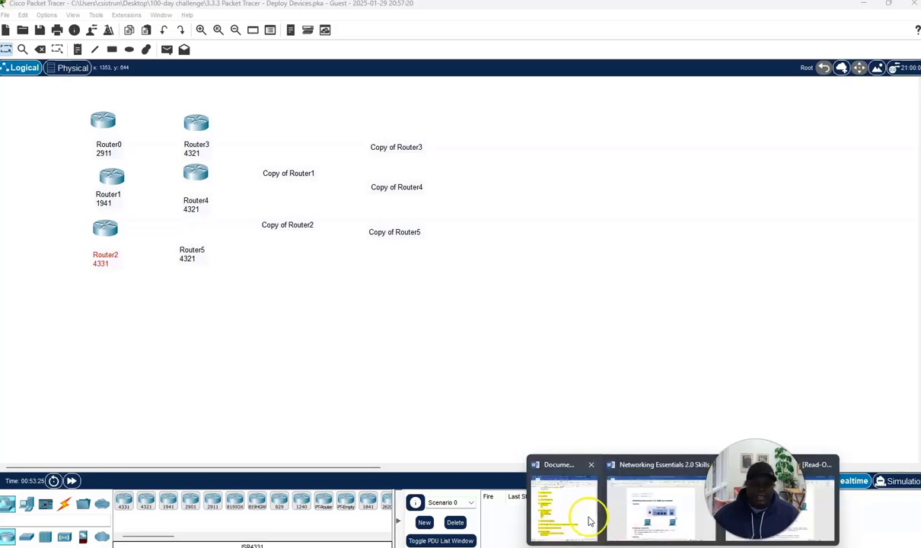
pyautogui.click(659, 515)
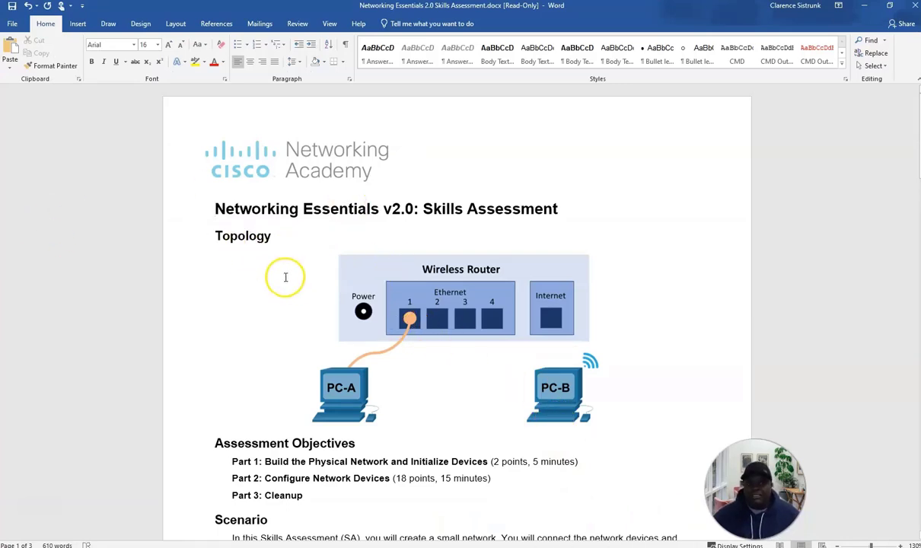
pyautogui.scroll(-3, 282, 275)
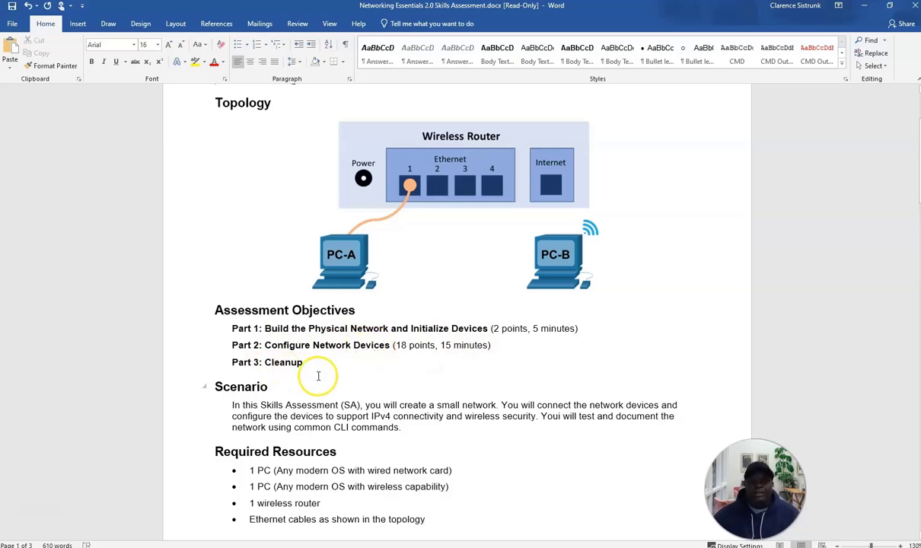
pyautogui.scroll(-5, 344, 382)
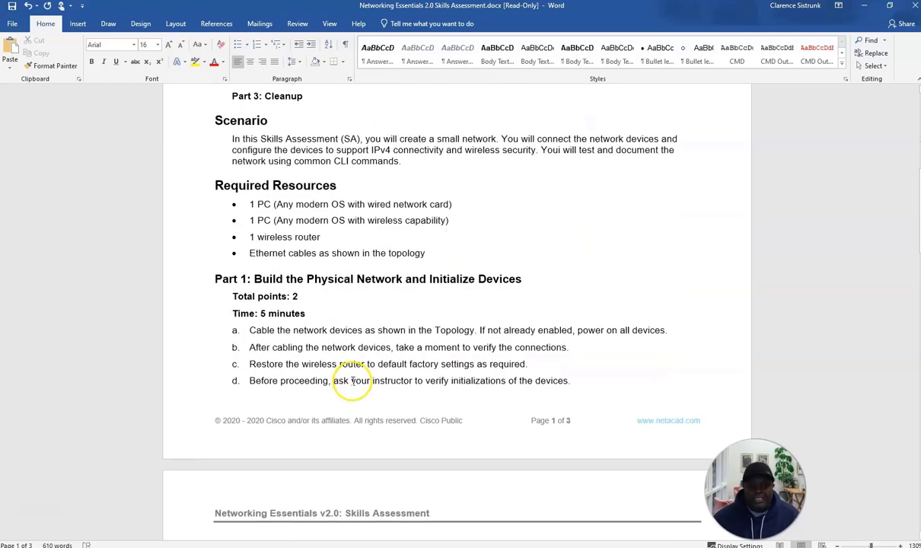
pyautogui.scroll(-10, 353, 384)
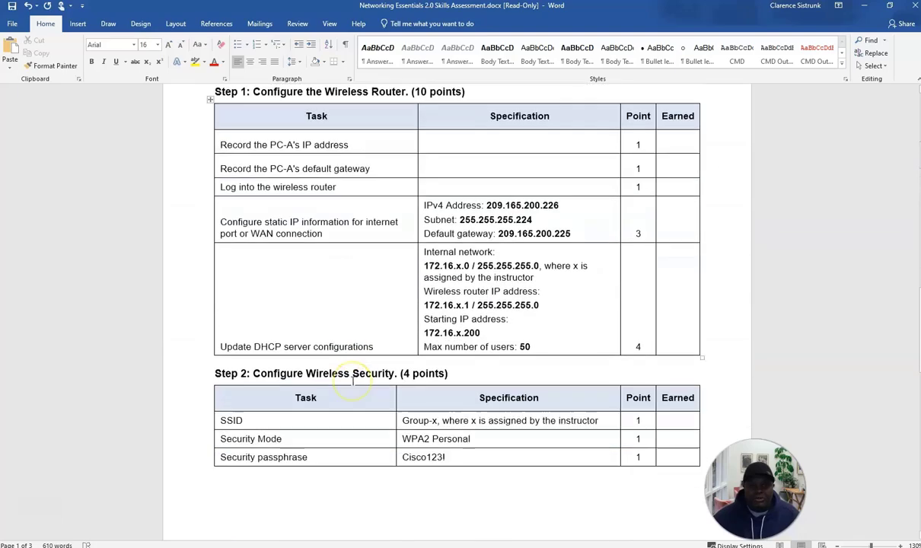
pyautogui.scroll(-12, 353, 380)
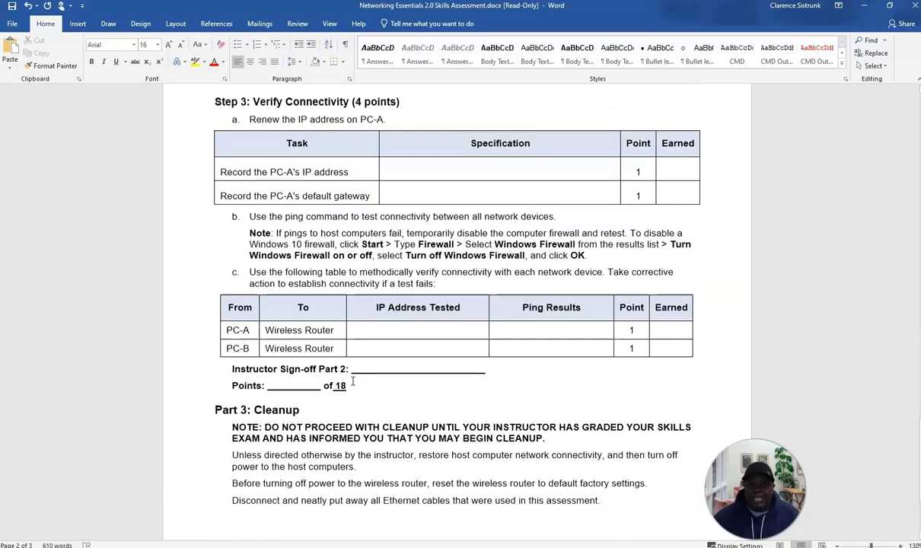
pyautogui.scroll(3, 352, 381)
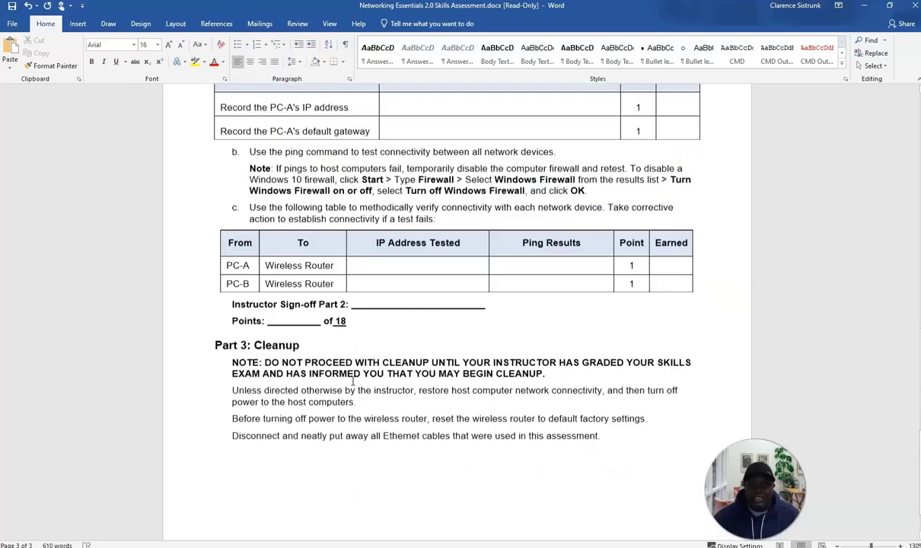
pyautogui.scroll(15, 352, 380)
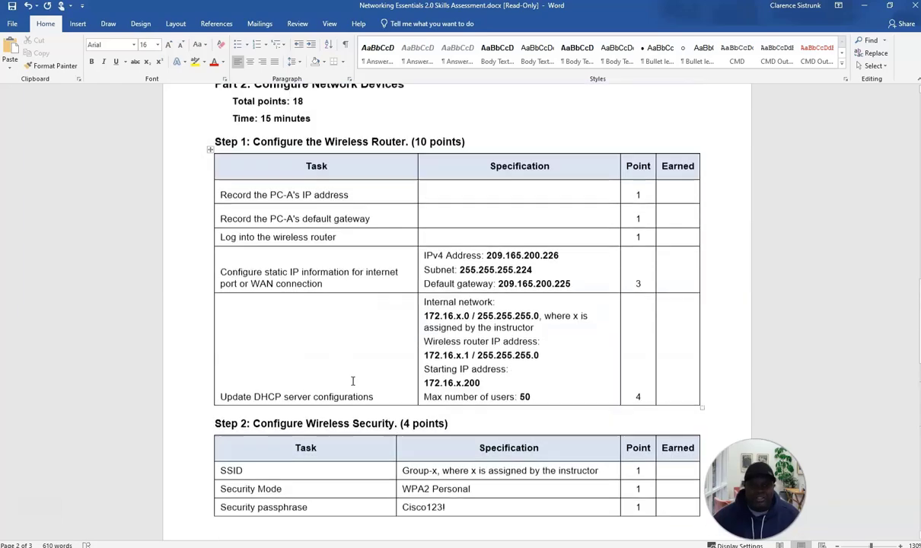
pyautogui.scroll(20, 352, 381)
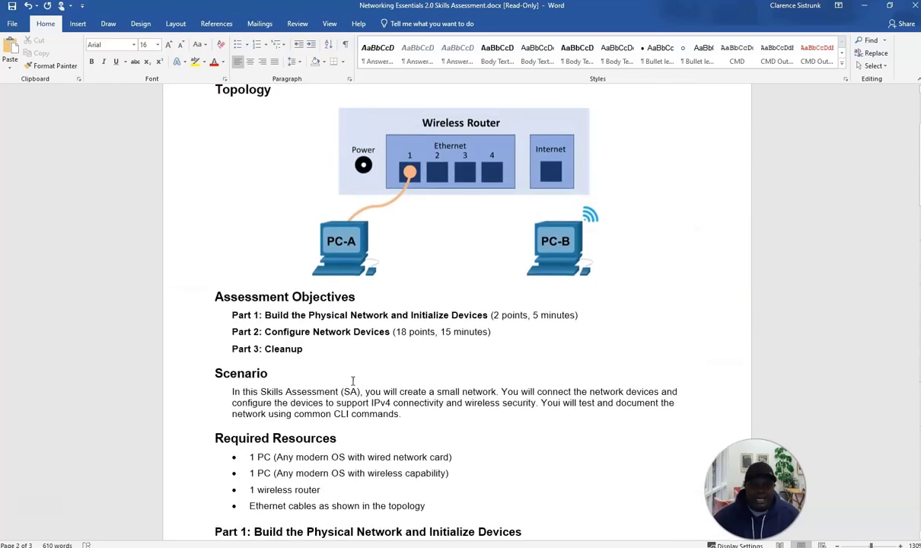
pyautogui.scroll(-3, 352, 380)
pyautogui.scroll(-1, 353, 380)
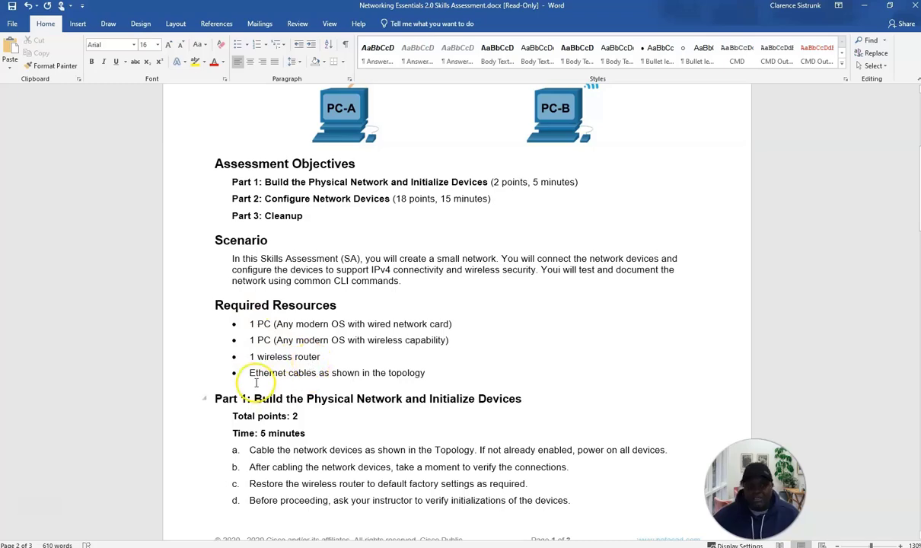
pyautogui.scroll(3, 372, 381)
pyautogui.scroll(3, 375, 383)
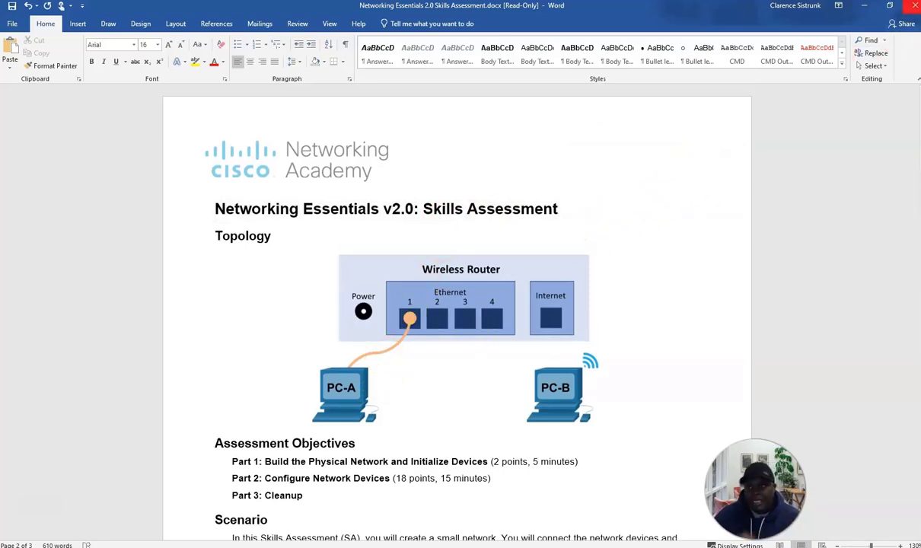
pyautogui.click(866, 7)
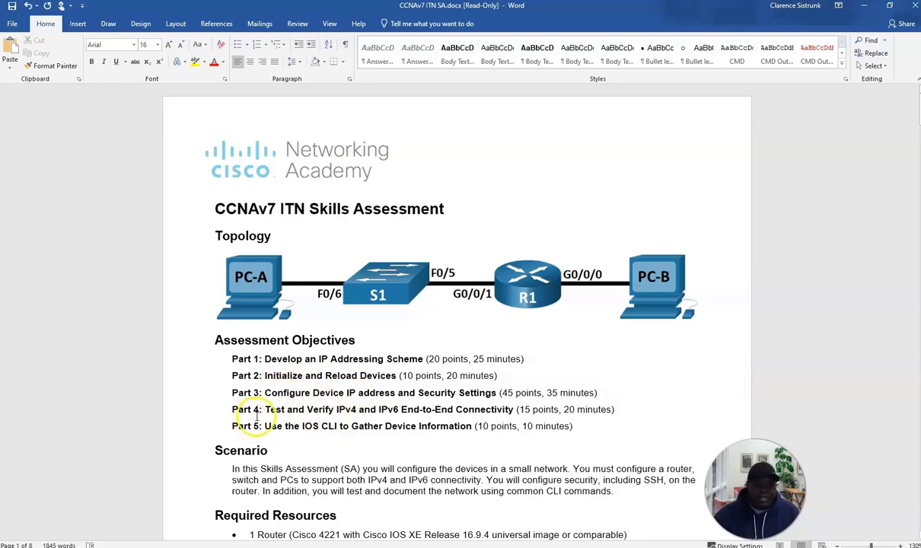
# Look through the CCNAv7 ITN Skills Assessment, examining its objectives, IP addressing tables, R1 configuration tasks and IOS CLI sections
pyautogui.scroll(-5, 515, 457)
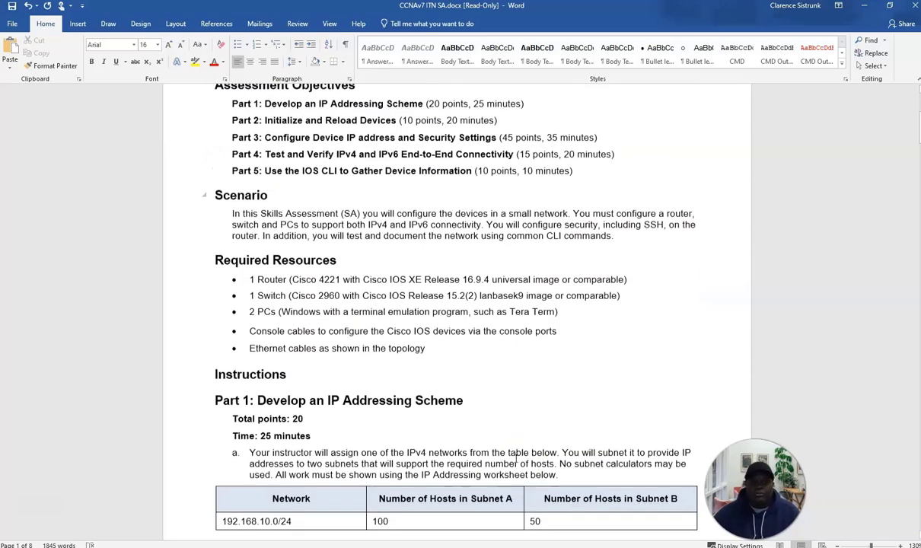
pyautogui.scroll(-20, 515, 455)
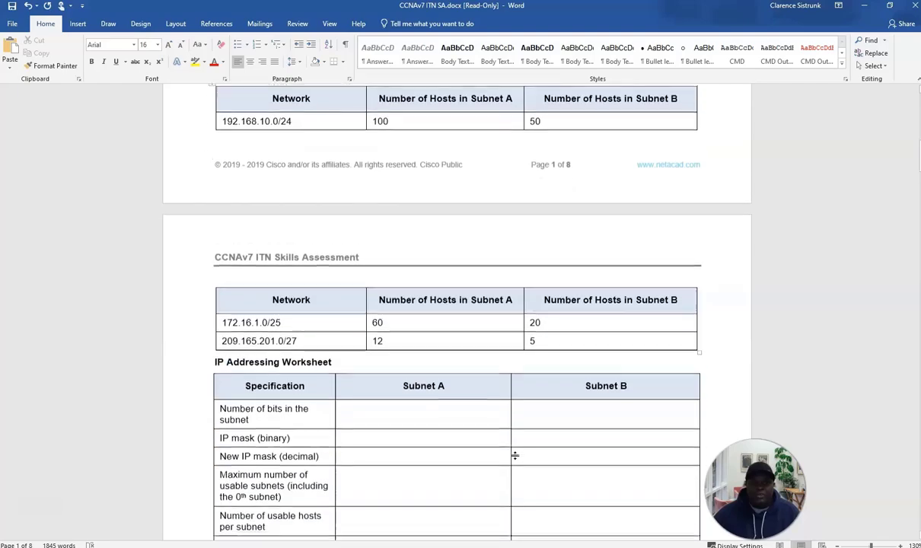
pyautogui.scroll(-20, 515, 451)
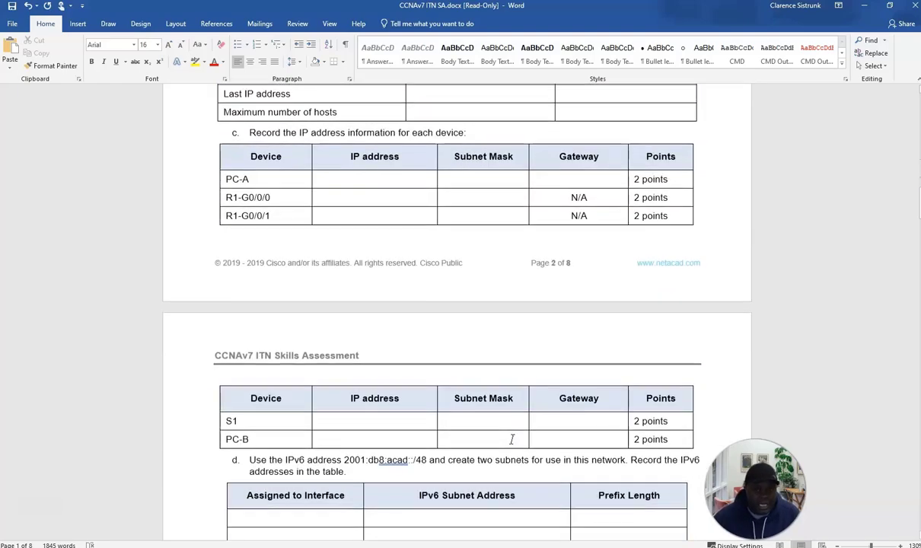
pyautogui.scroll(-20, 513, 430)
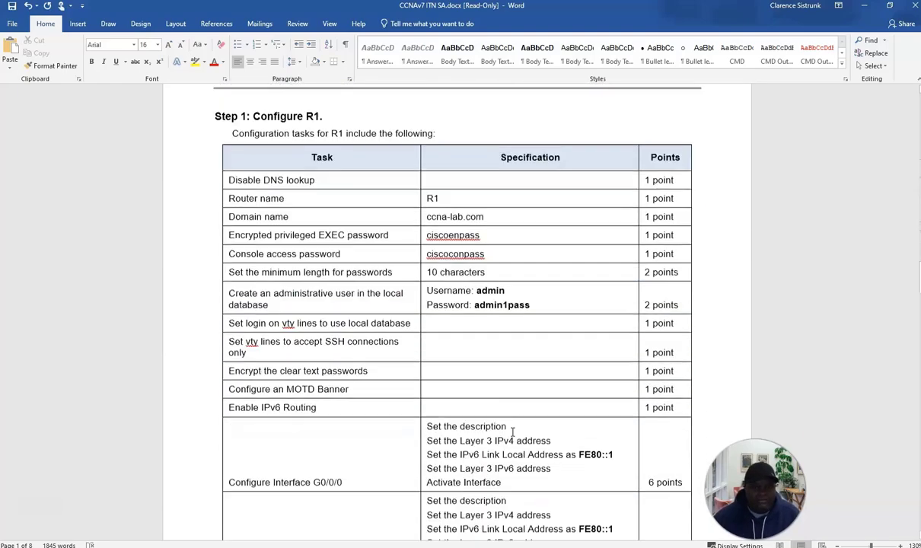
pyautogui.scroll(-20, 508, 431)
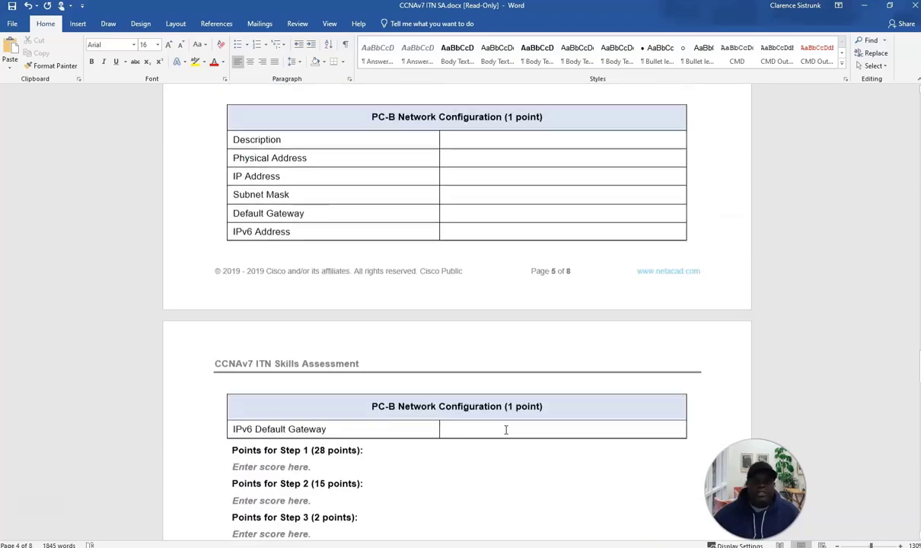
pyautogui.scroll(-20, 502, 428)
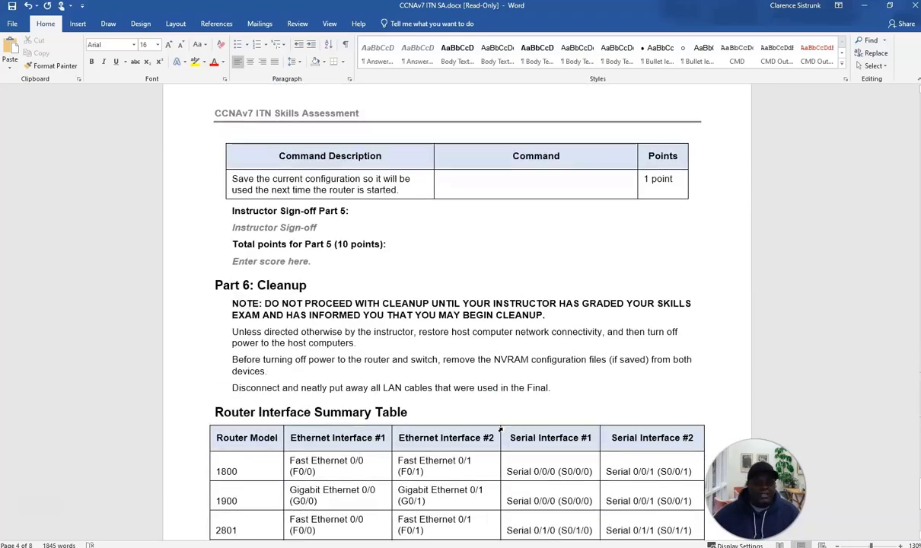
pyautogui.scroll(20, 503, 427)
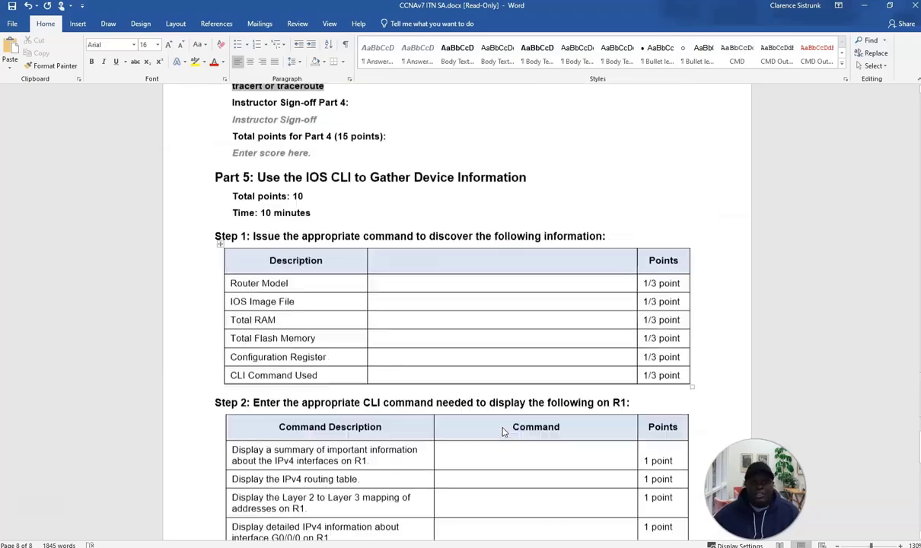
pyautogui.scroll(20, 502, 429)
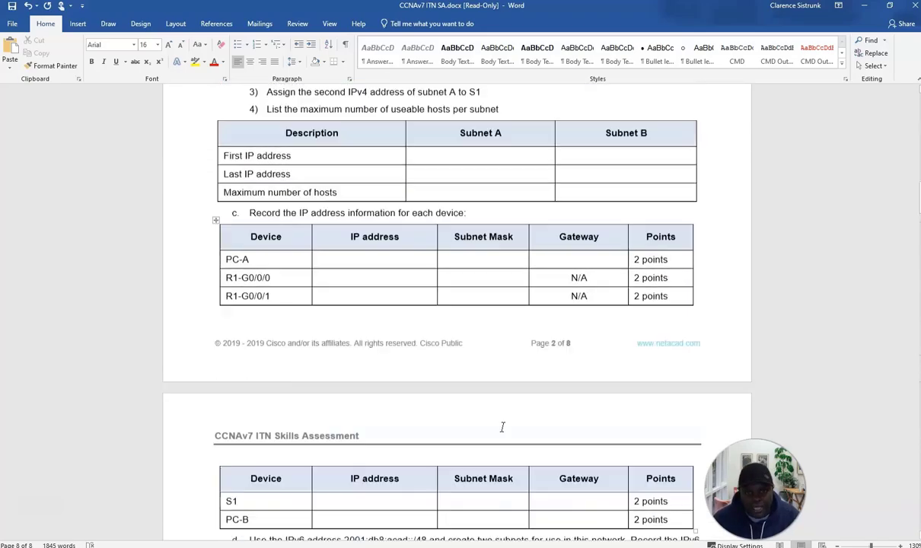